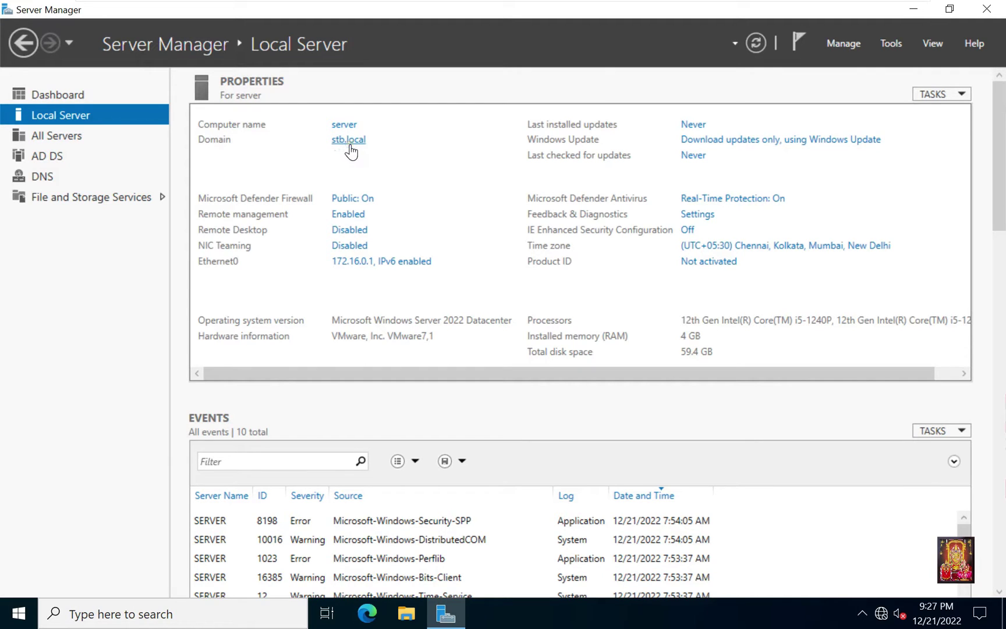
Step: Launch the Add Roles and Features Wizard from the Server Manager dashboard
{"action": "left_click", "coordinate": [230, 265]}
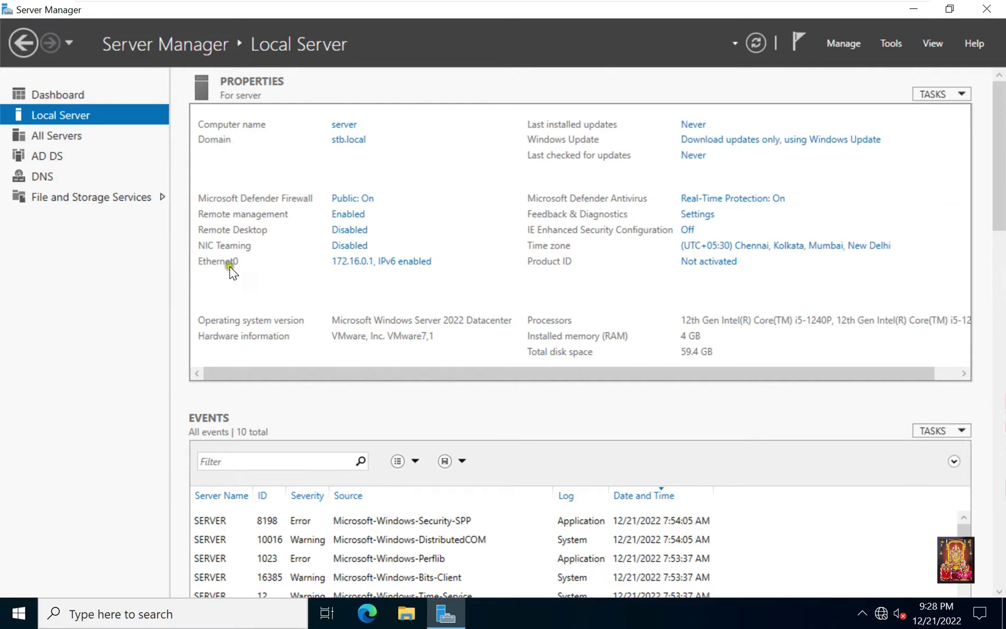
{"action": "left_click", "coordinate": [346, 267]}
{"action": "left_click", "coordinate": [68, 95]}
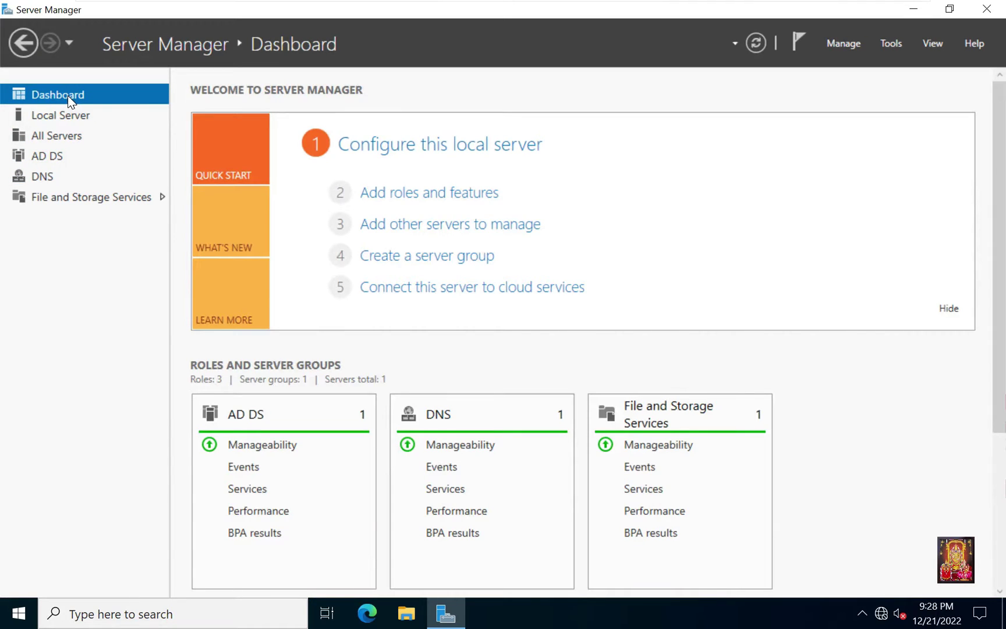
{"action": "left_click", "coordinate": [441, 199]}
{"action": "left_click_drag", "start_coordinate": [465, 157], "coordinate": [490, 87]}
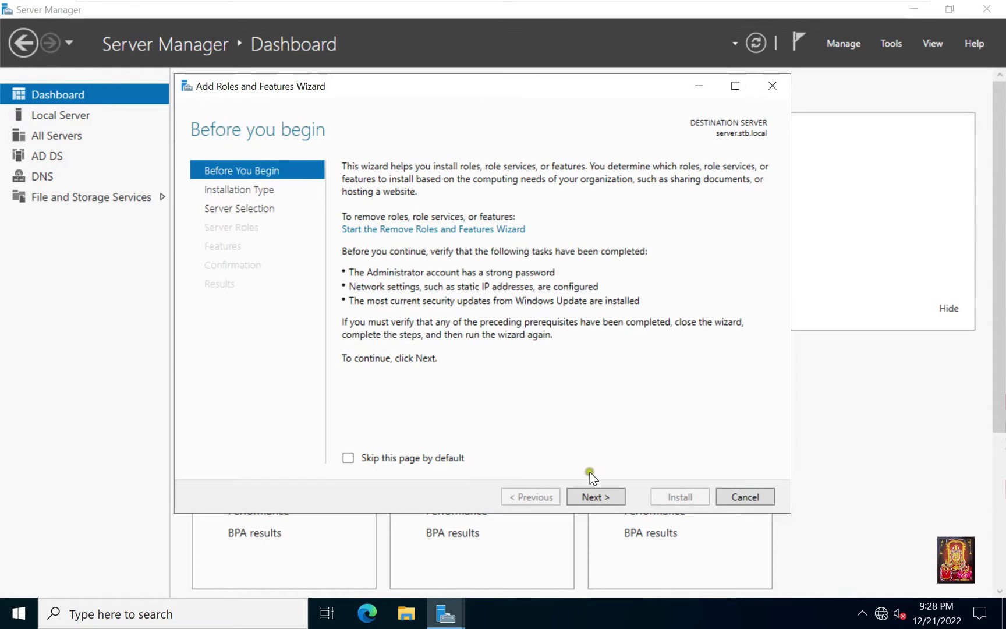
Step: Choose role-based installation on this server, tick Remote Desktop Services, and skip extra features
{"action": "left_click", "coordinate": [603, 498]}
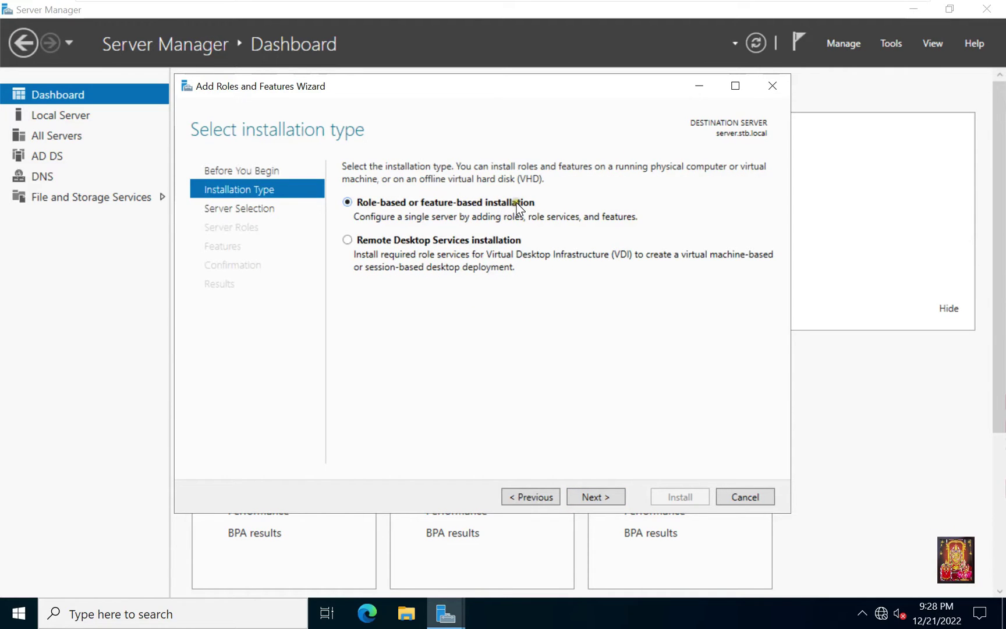
{"action": "left_click", "coordinate": [588, 494]}
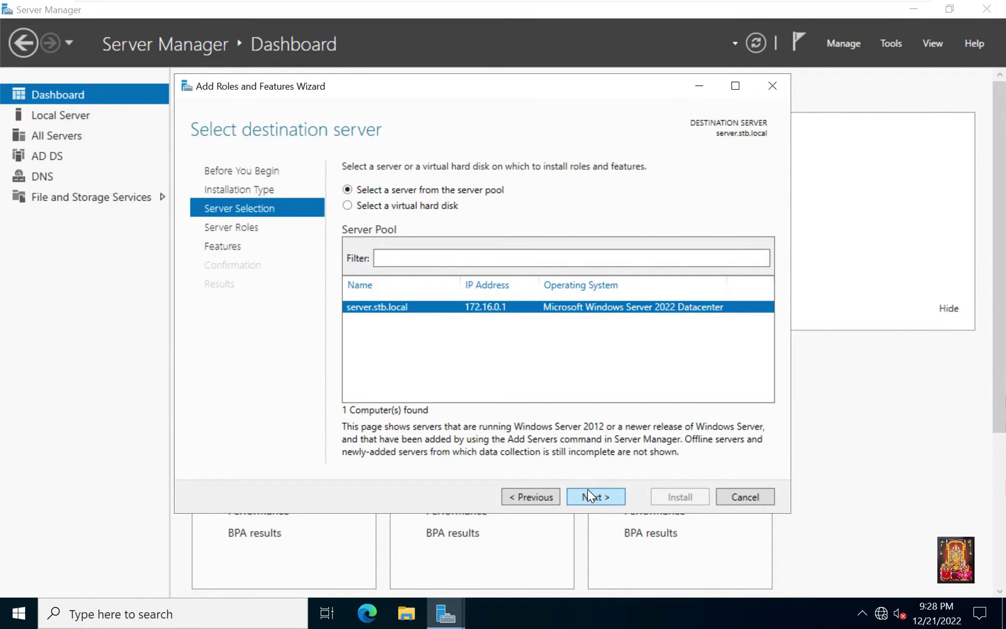
{"action": "left_click", "coordinate": [590, 494]}
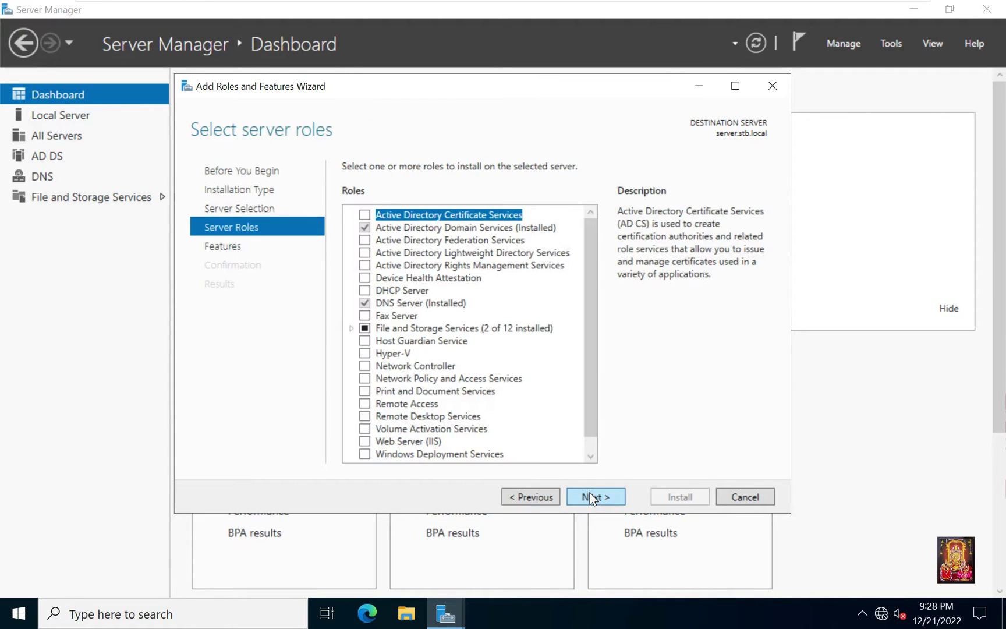
{"action": "left_click", "coordinate": [367, 417]}
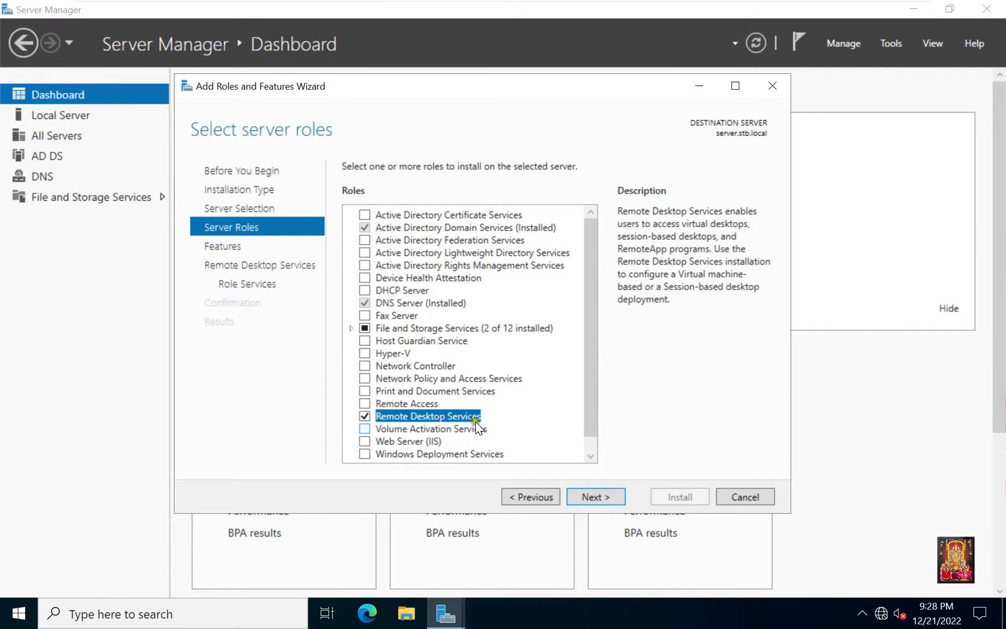
{"action": "left_click", "coordinate": [596, 498]}
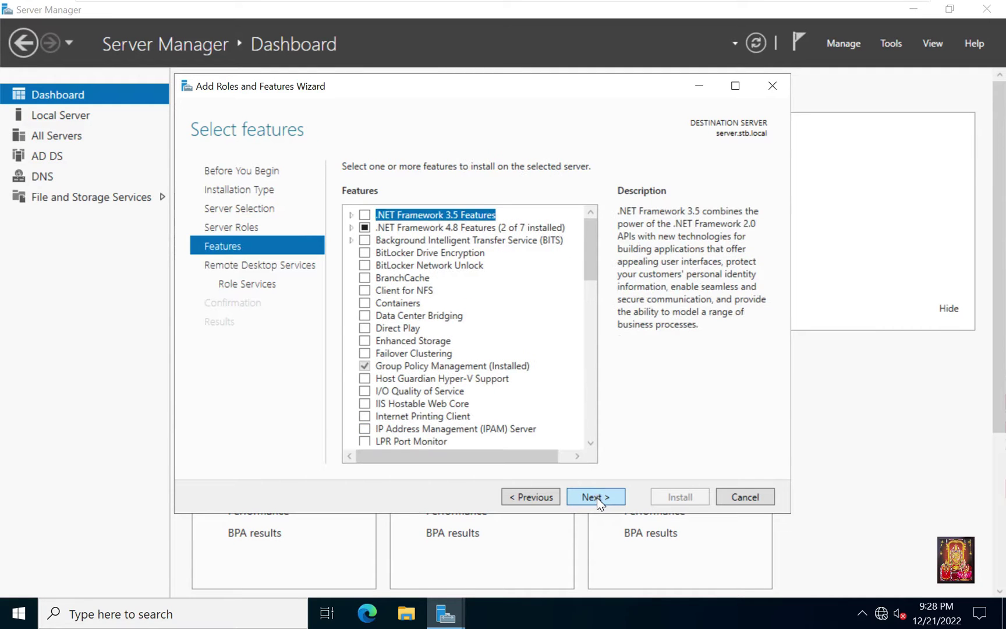
{"action": "left_click", "coordinate": [591, 499]}
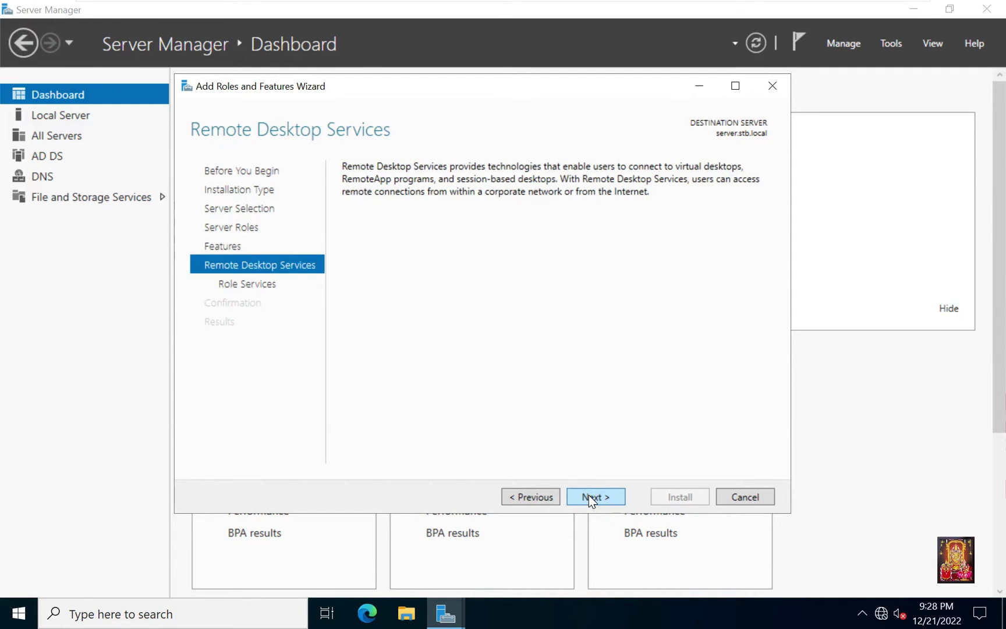
Step: Add the RD Connection Broker, Gateway, Licensing and Session Host role services with their required features
{"action": "left_click", "coordinate": [588, 496]}
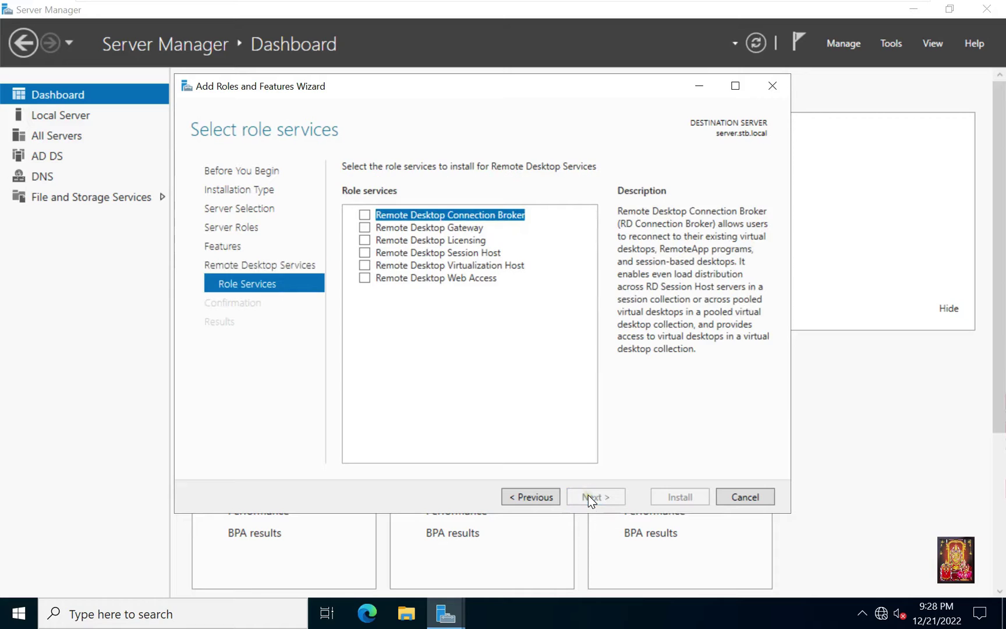
{"action": "left_click", "coordinate": [365, 216]}
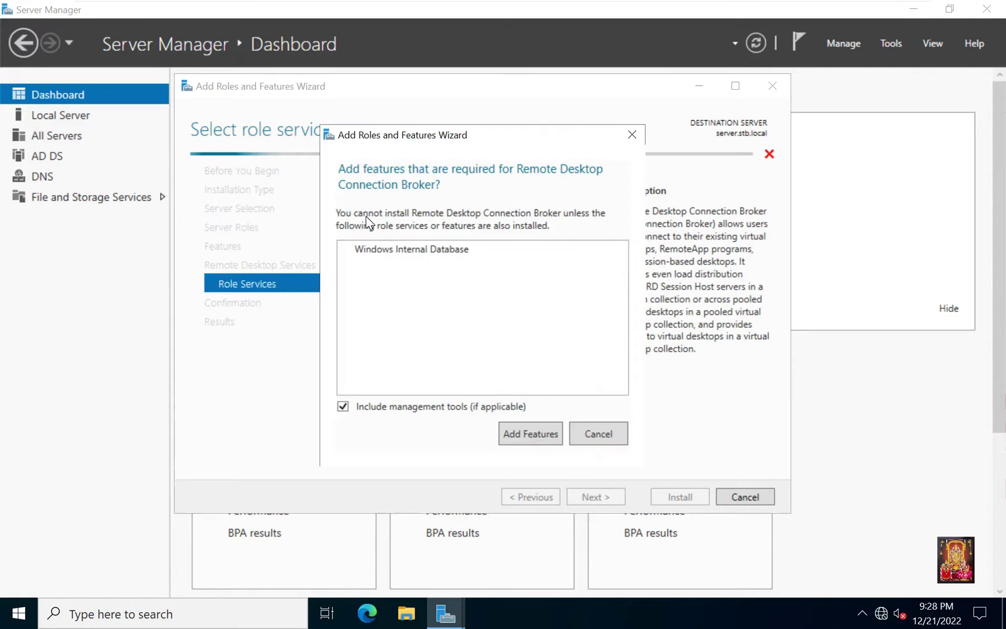
{"action": "left_click", "coordinate": [520, 434]}
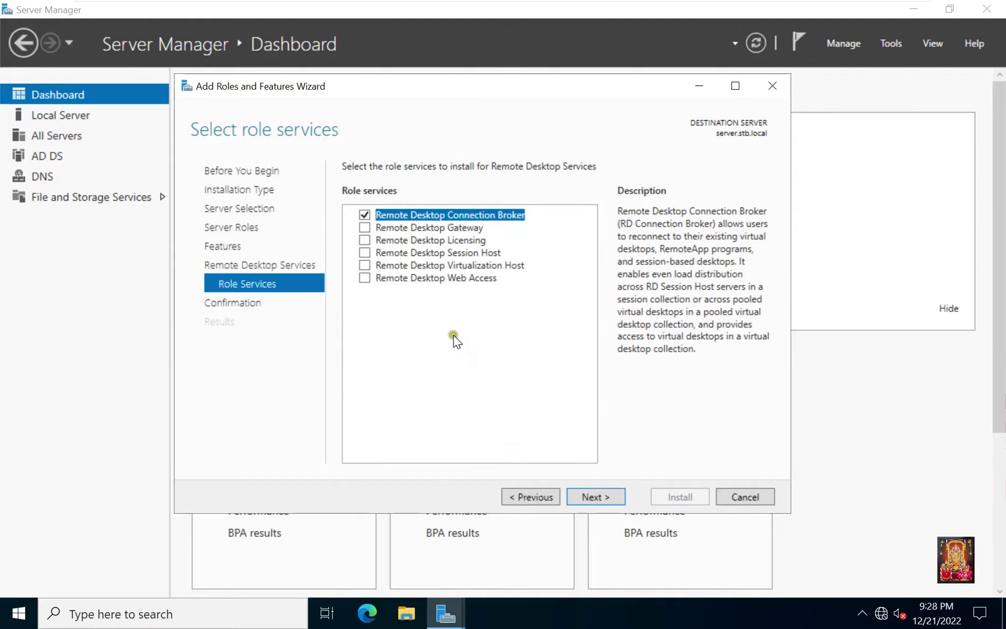
{"action": "left_click", "coordinate": [364, 227]}
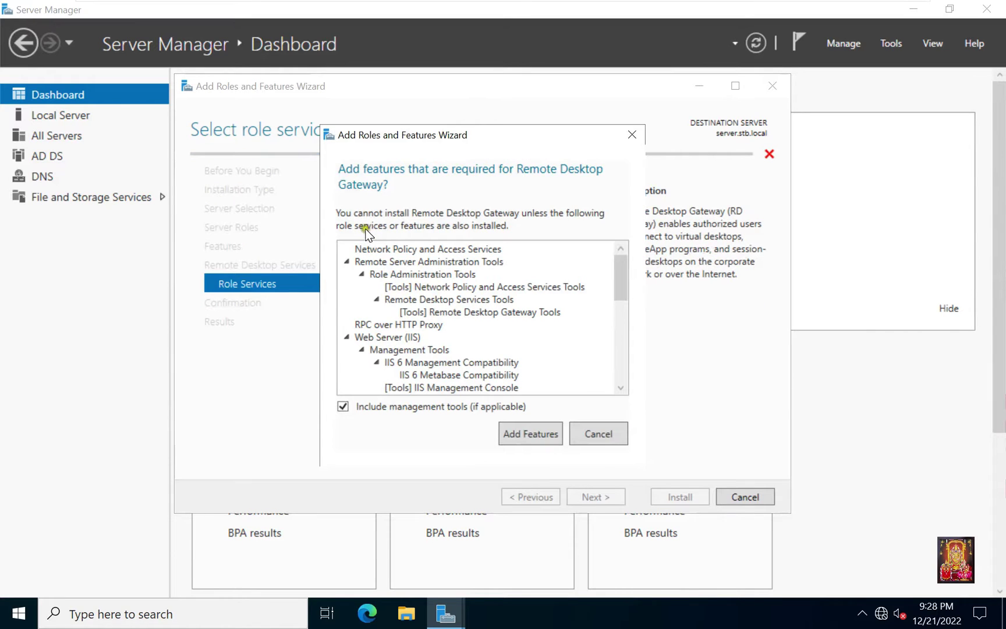
{"action": "left_click", "coordinate": [527, 437]}
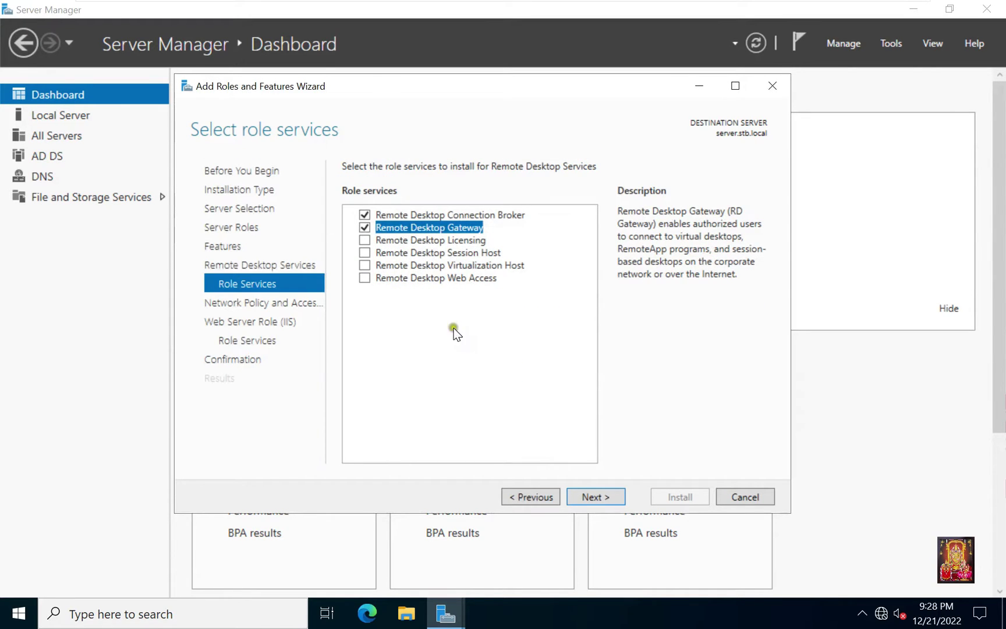
{"action": "left_click", "coordinate": [365, 241]}
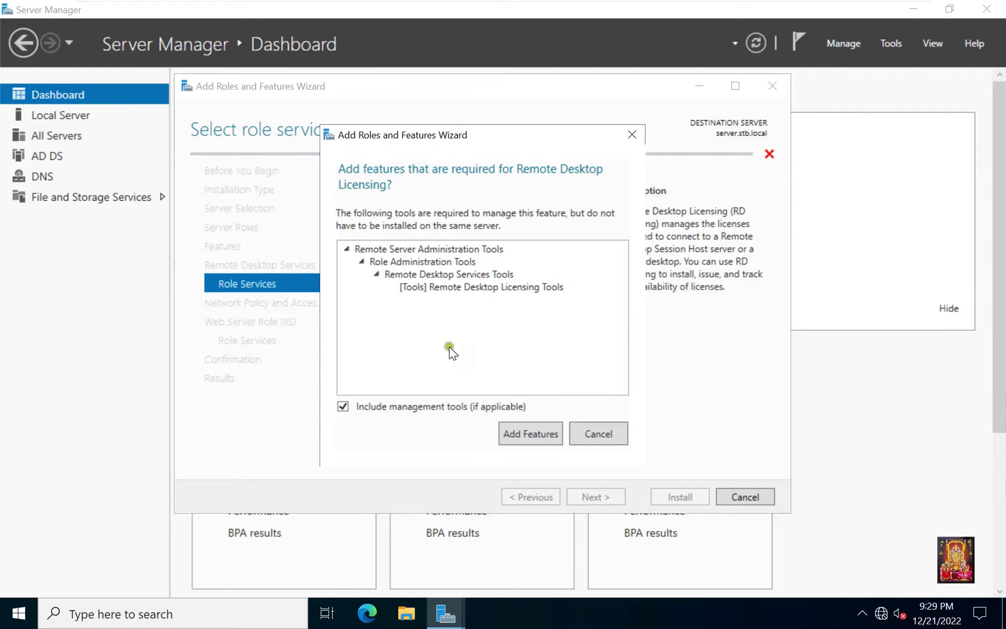
{"action": "left_click", "coordinate": [521, 431]}
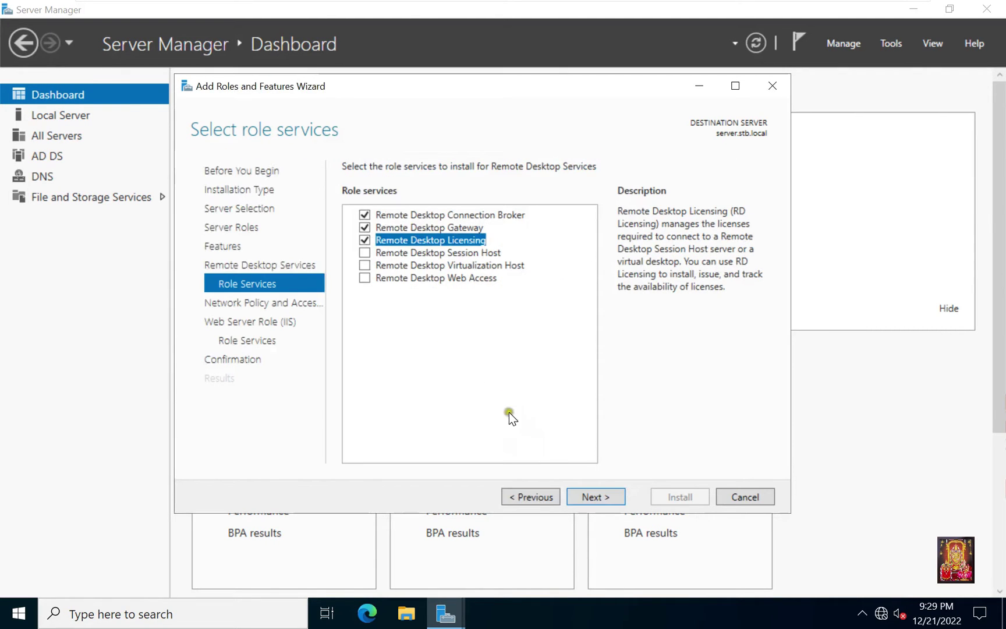
{"action": "left_click", "coordinate": [365, 254]}
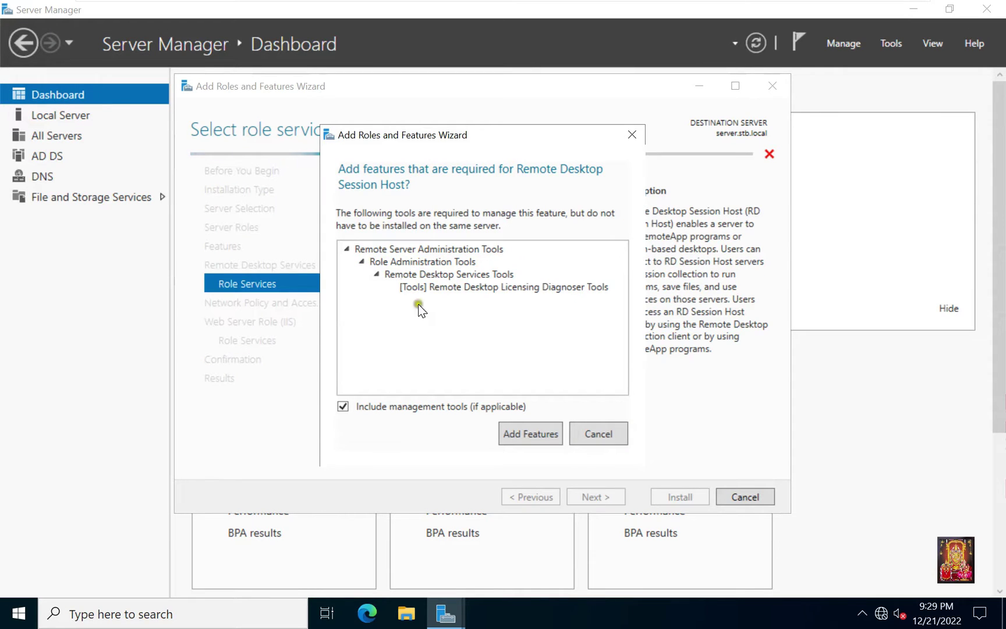
{"action": "left_click", "coordinate": [531, 433]}
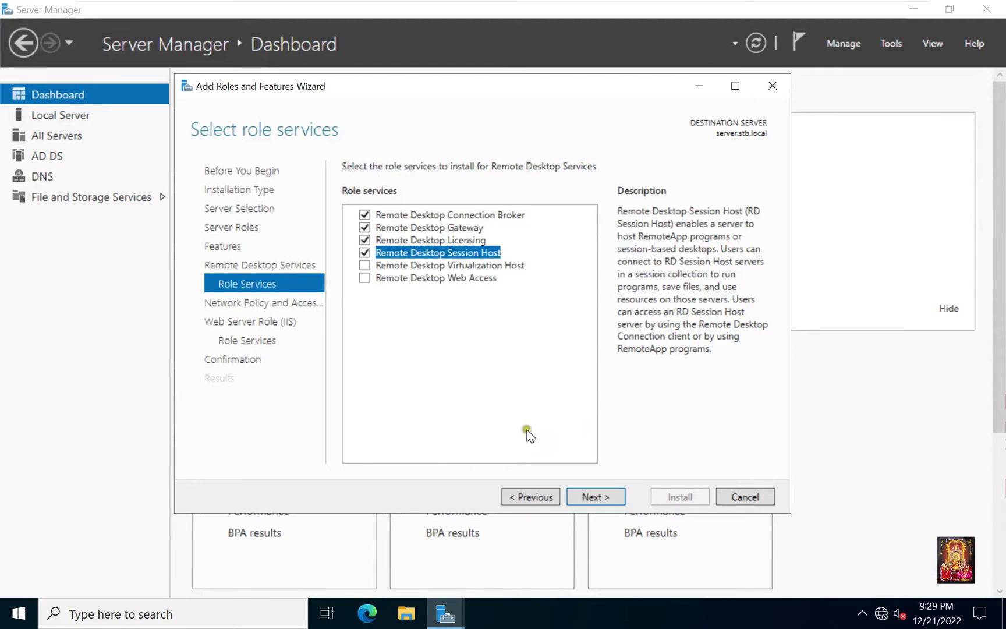
Step: Accept default Network Policy and web server pages, allow automatic restart, and start installing
{"action": "left_click", "coordinate": [601, 497]}
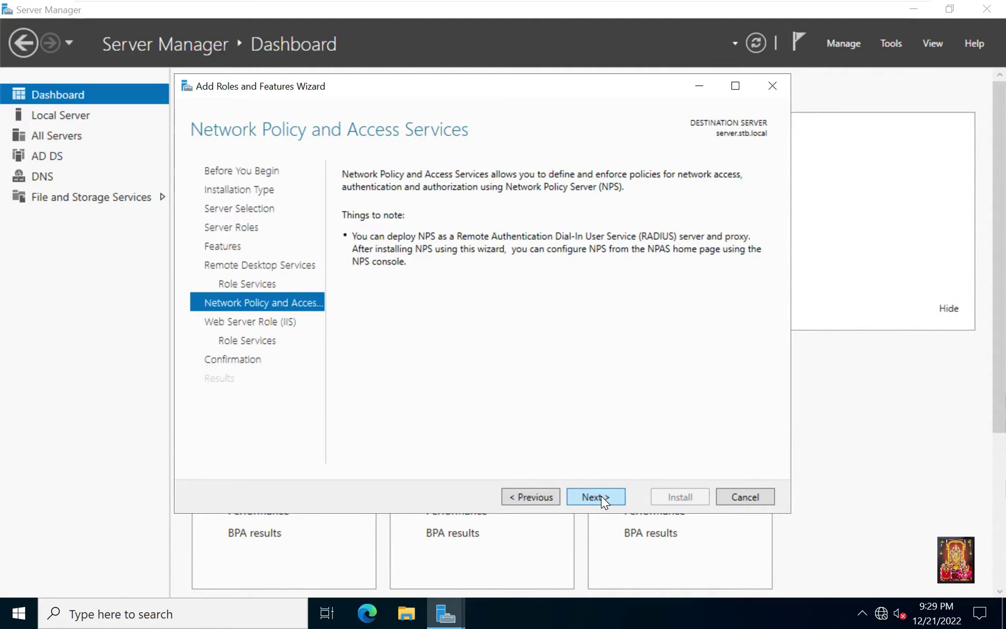
{"action": "left_click", "coordinate": [600, 496]}
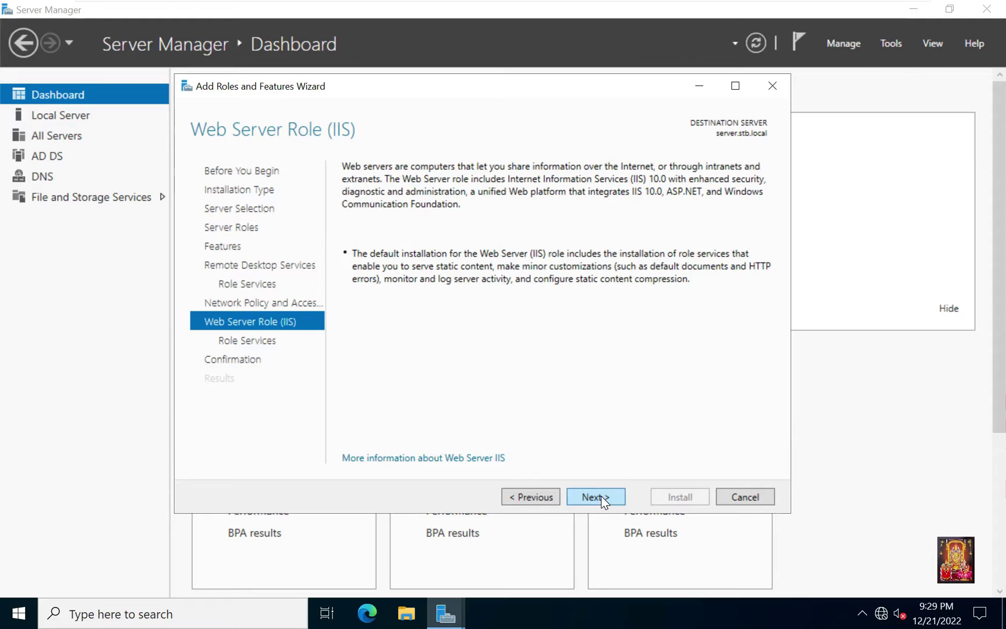
{"action": "left_click", "coordinate": [600, 496]}
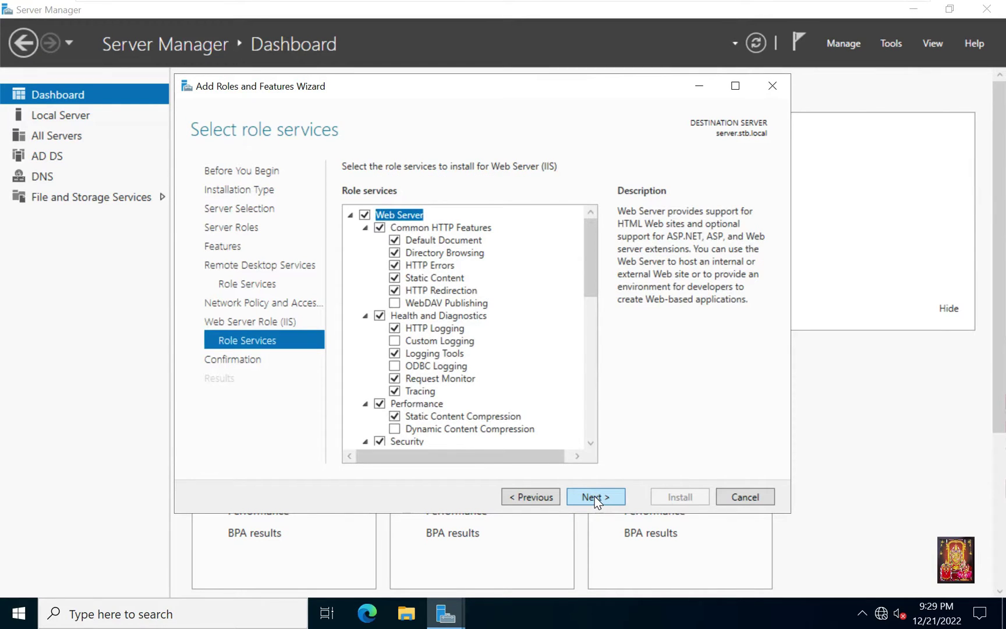
{"action": "left_click", "coordinate": [596, 499]}
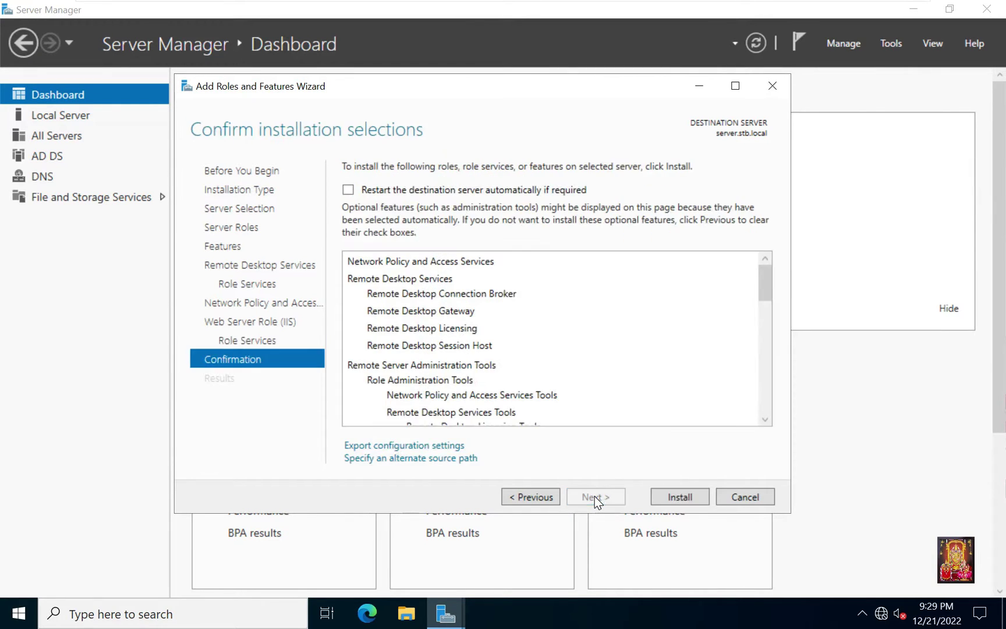
{"action": "left_click", "coordinate": [349, 191]}
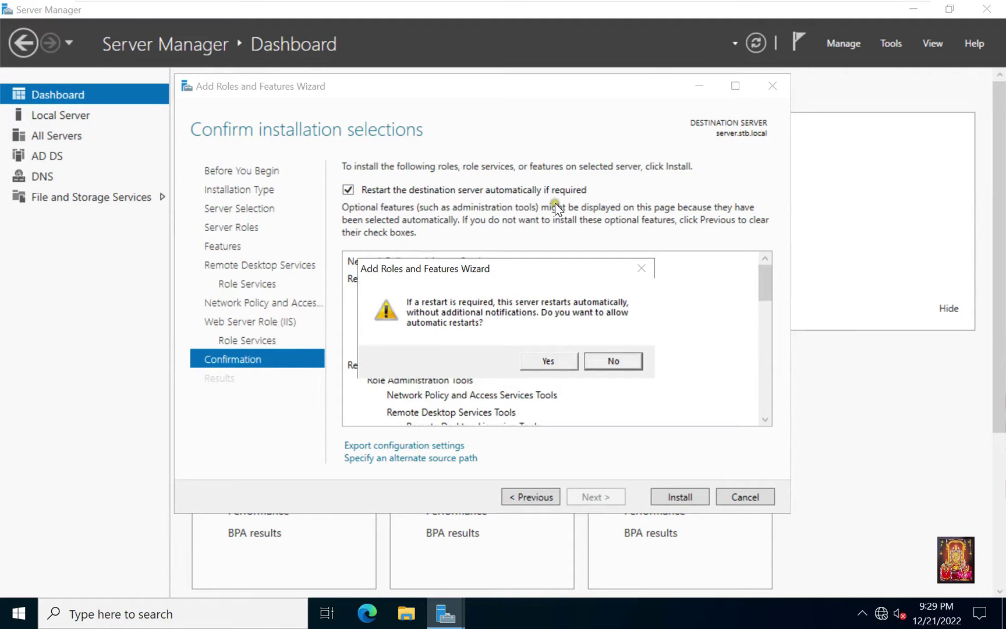
{"action": "left_click", "coordinate": [554, 359]}
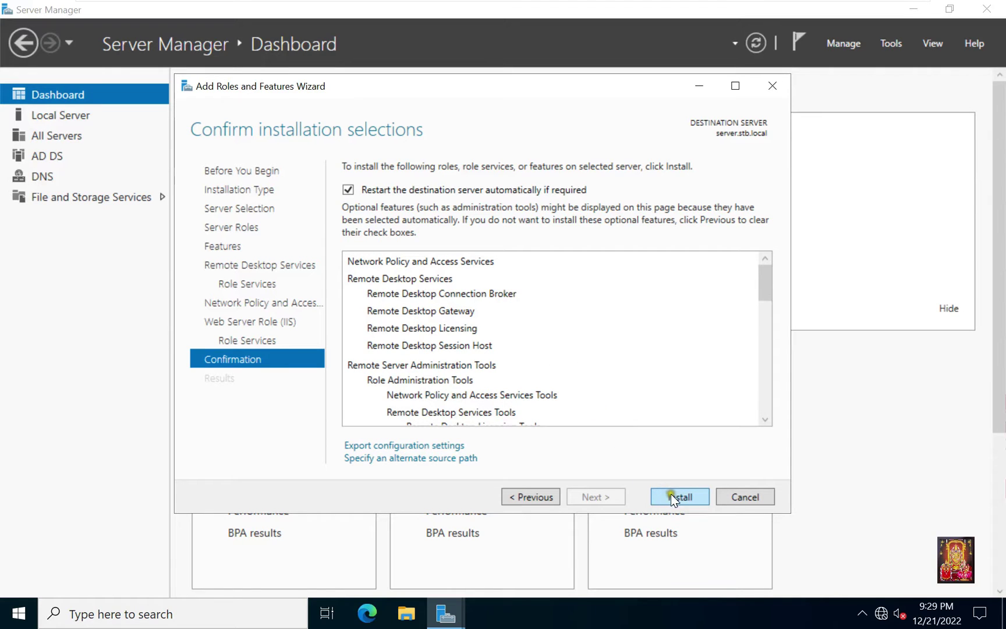
{"action": "left_click", "coordinate": [686, 495]}
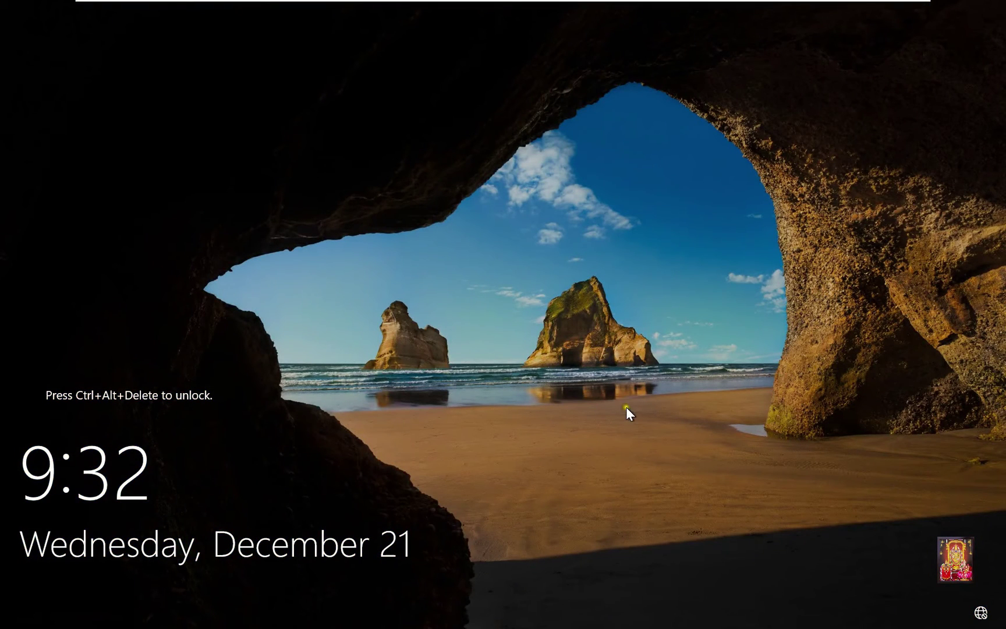
Step: Sign back in as stb\administrator with the administrator password
{"action": "key", "text": "ctrl+alt+Delete"}
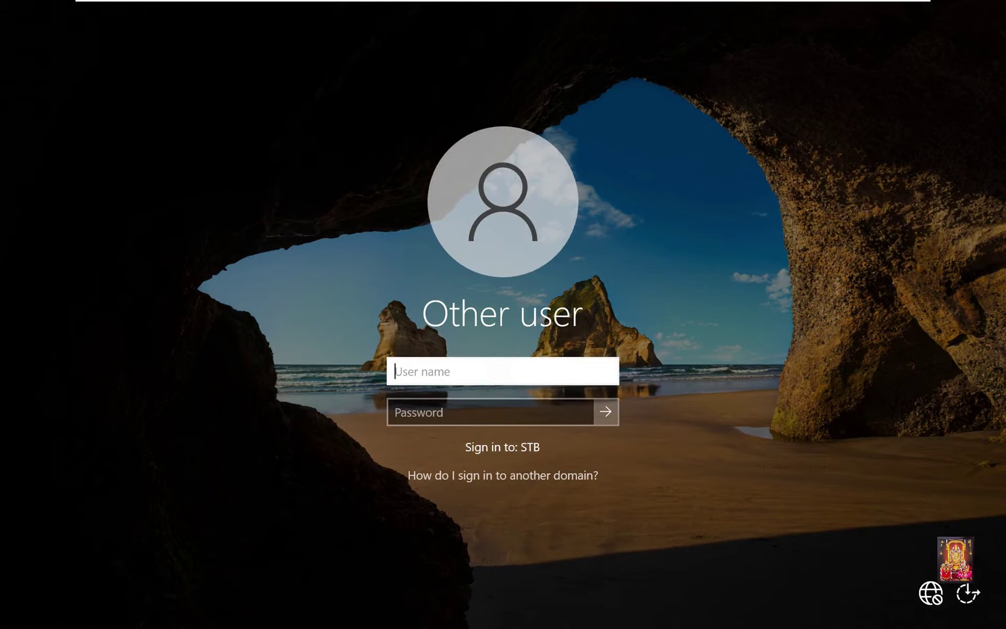
{"action": "type", "text": "stb"}
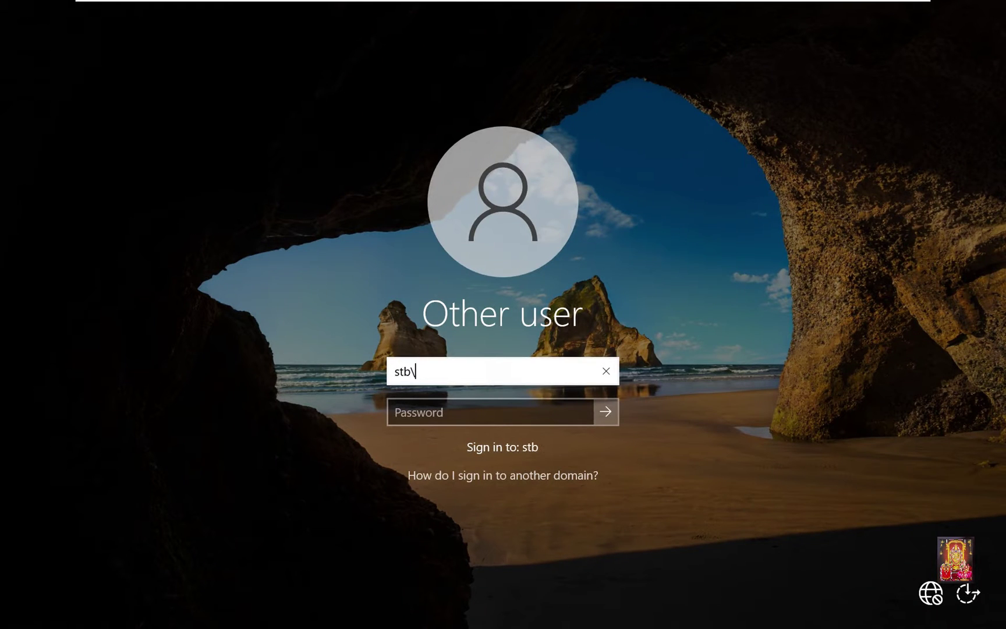
{"action": "type", "text": "\\administrator"}
{"action": "key", "text": "Tab"}
{"action": "type", "text": "•••••"}
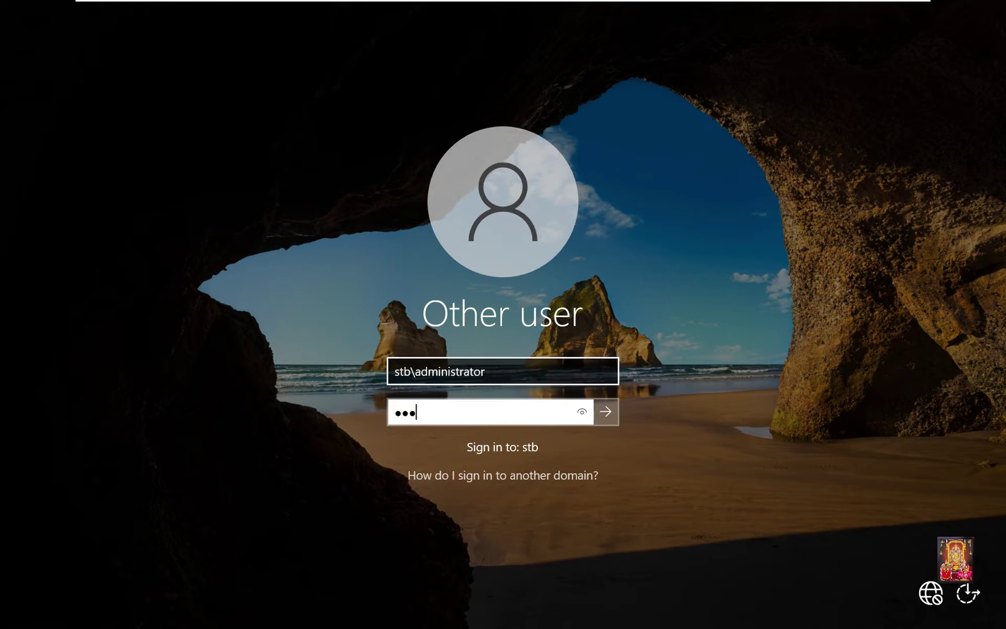
{"action": "type", "text": "••"}
{"action": "key", "text": "Return"}
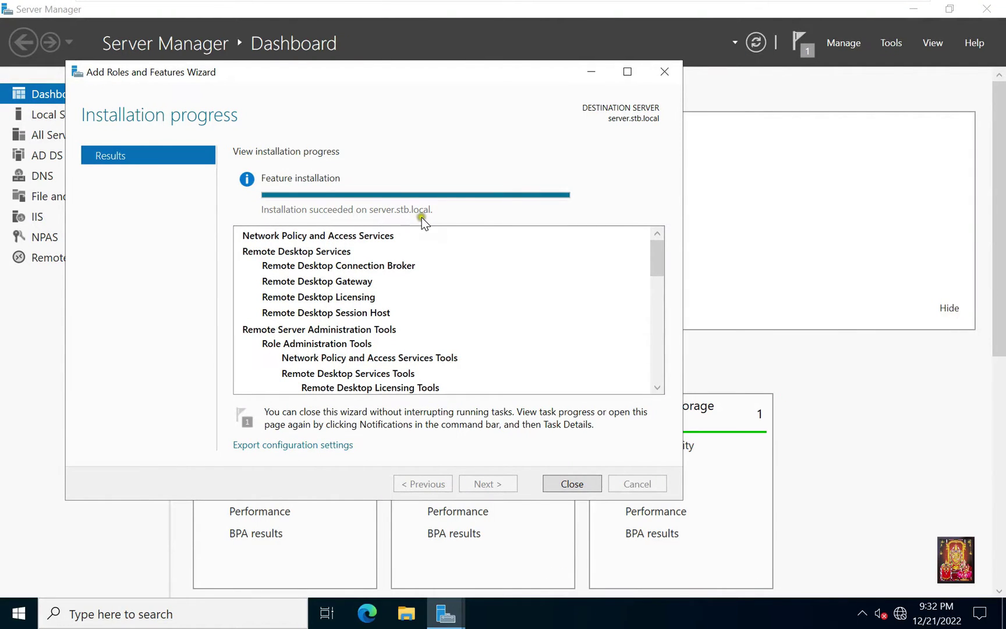
Step: Close the finished installation wizard to return to the dashboard
{"action": "left_click", "coordinate": [572, 484]}
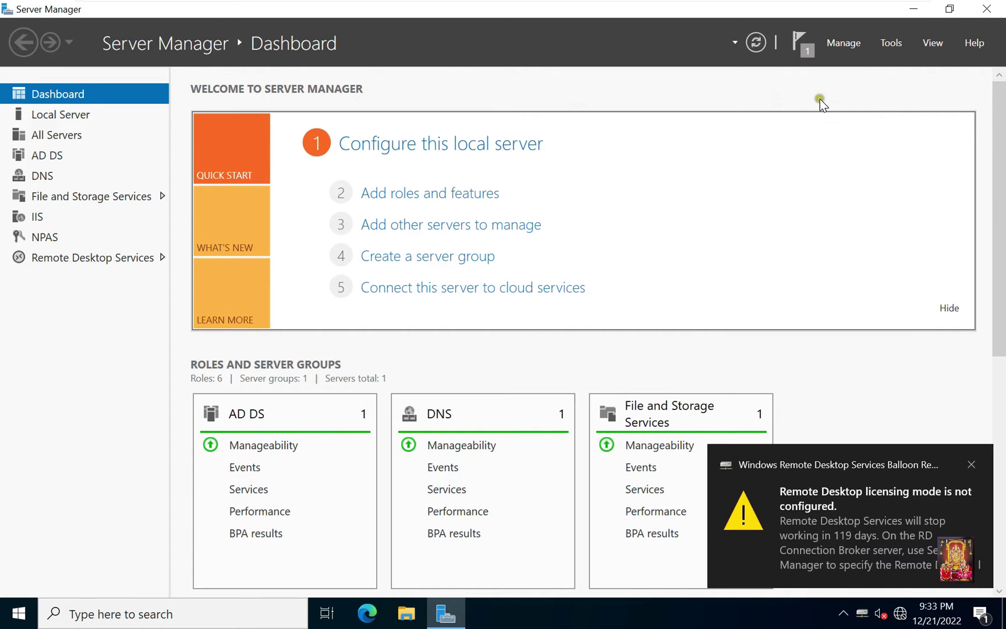
Step: In Active Directory Users and Computers, start a new user bob with logon name bob in stb.local/Users
{"action": "left_click", "coordinate": [888, 43]}
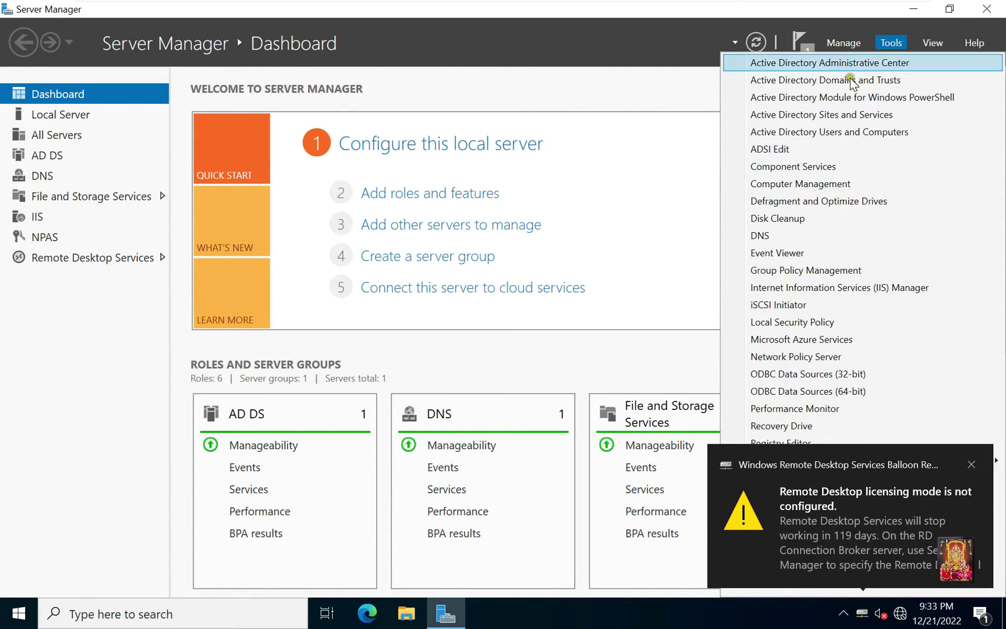
{"action": "left_click", "coordinate": [802, 135]}
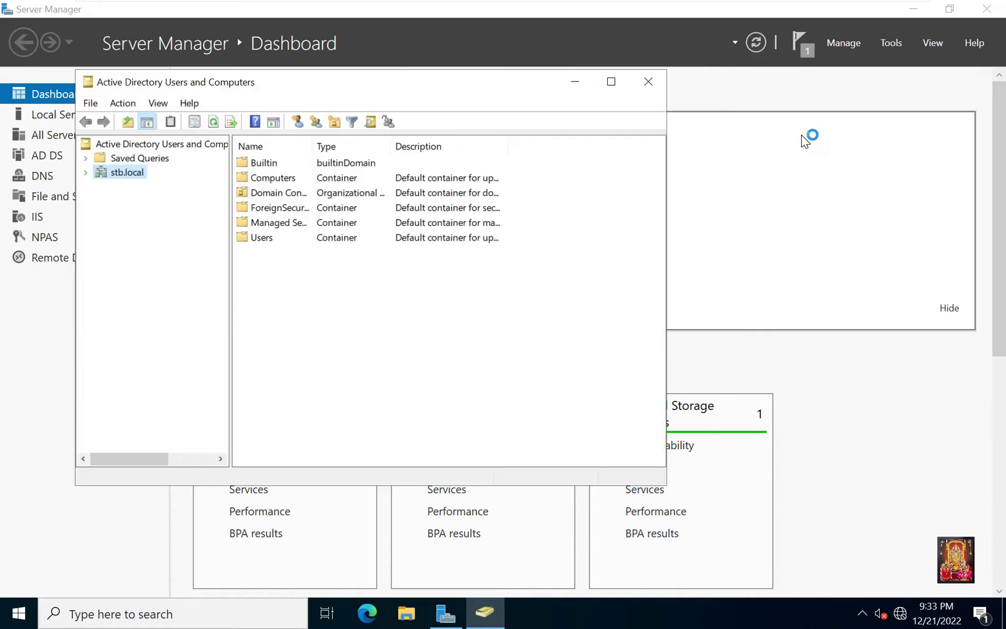
{"action": "left_click", "coordinate": [87, 173]}
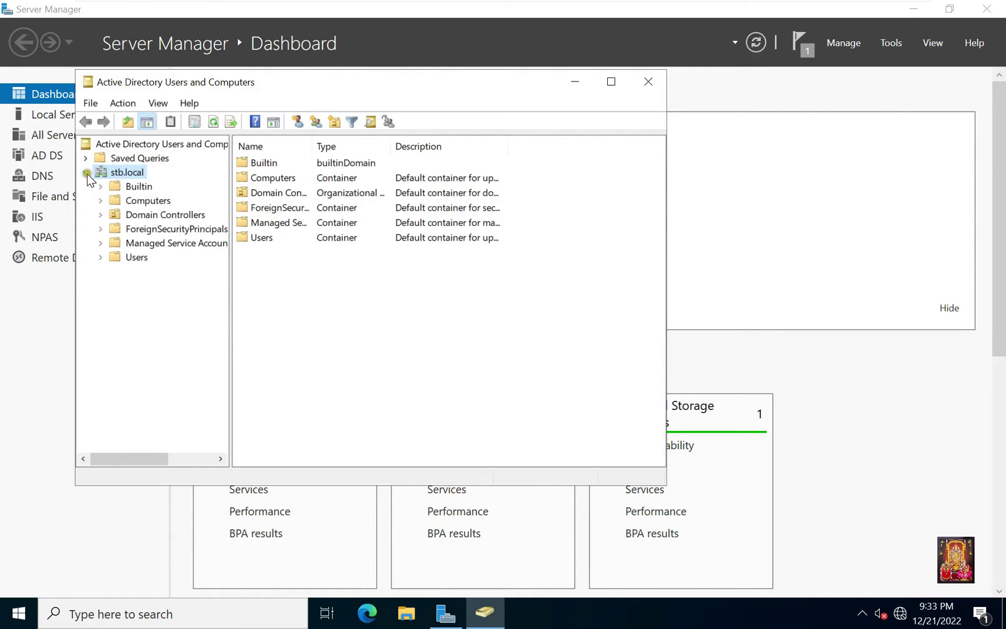
{"action": "left_click", "coordinate": [132, 257]}
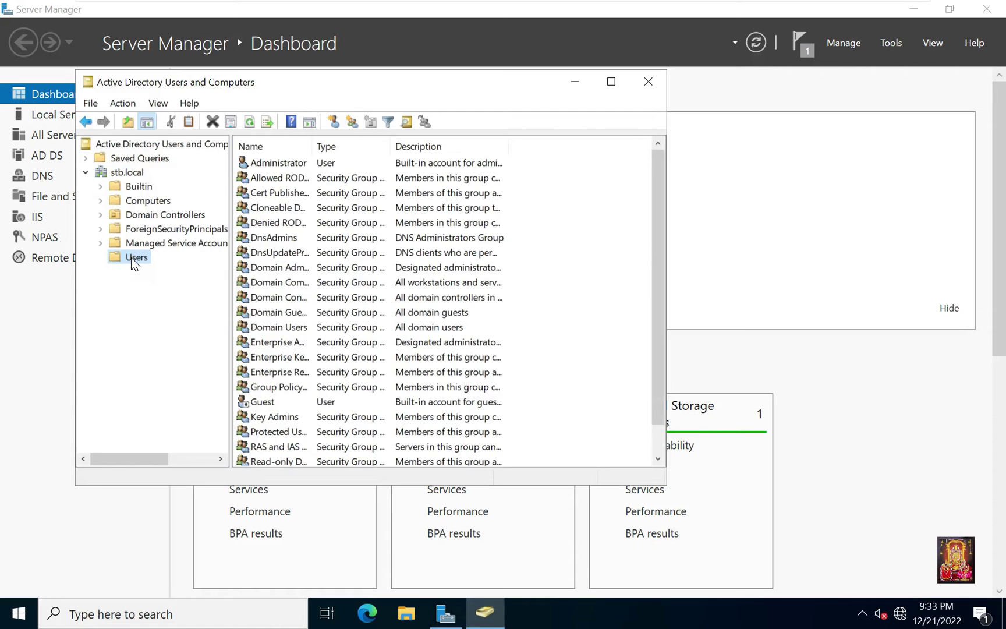
{"action": "right_click", "coordinate": [135, 258]}
{"action": "mouse_move", "coordinate": [177, 308]}
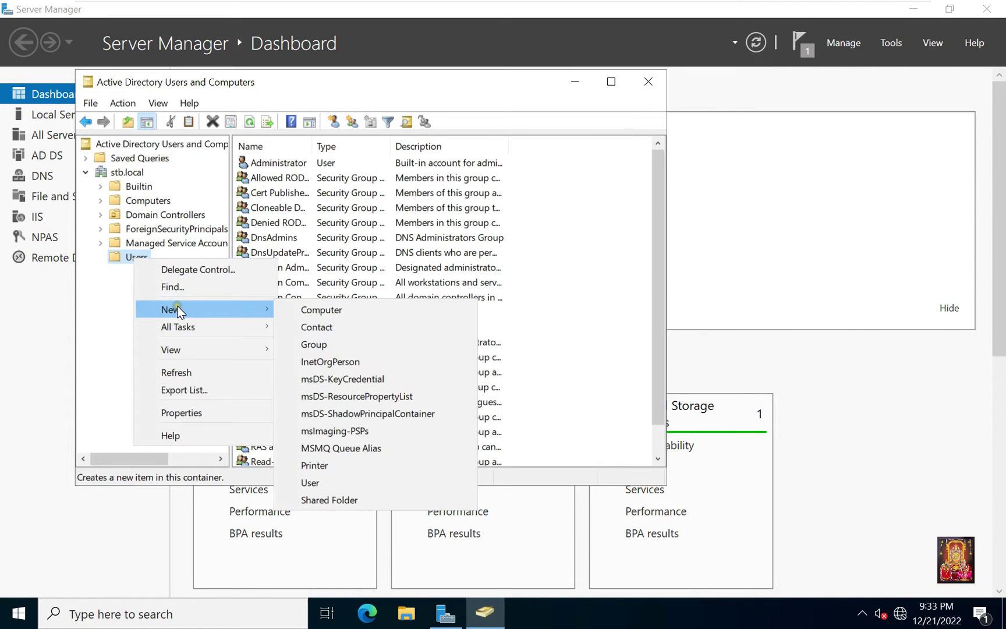
{"action": "left_click", "coordinate": [316, 485]}
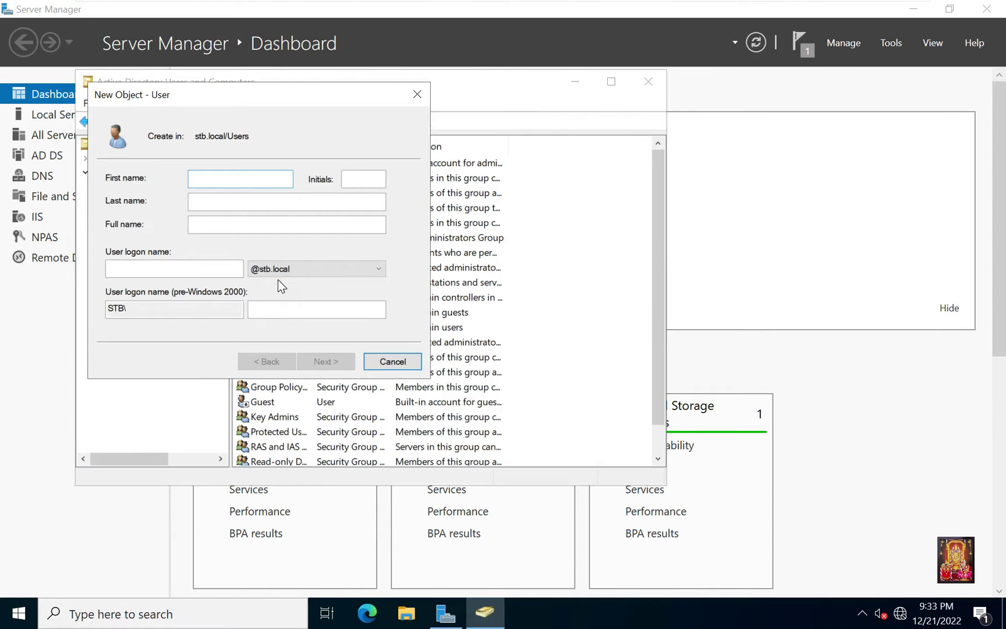
{"action": "type", "text": "bob"}
{"action": "left_click", "coordinate": [139, 267]}
{"action": "type", "text": "bob"}
{"action": "left_click", "coordinate": [326, 361]}
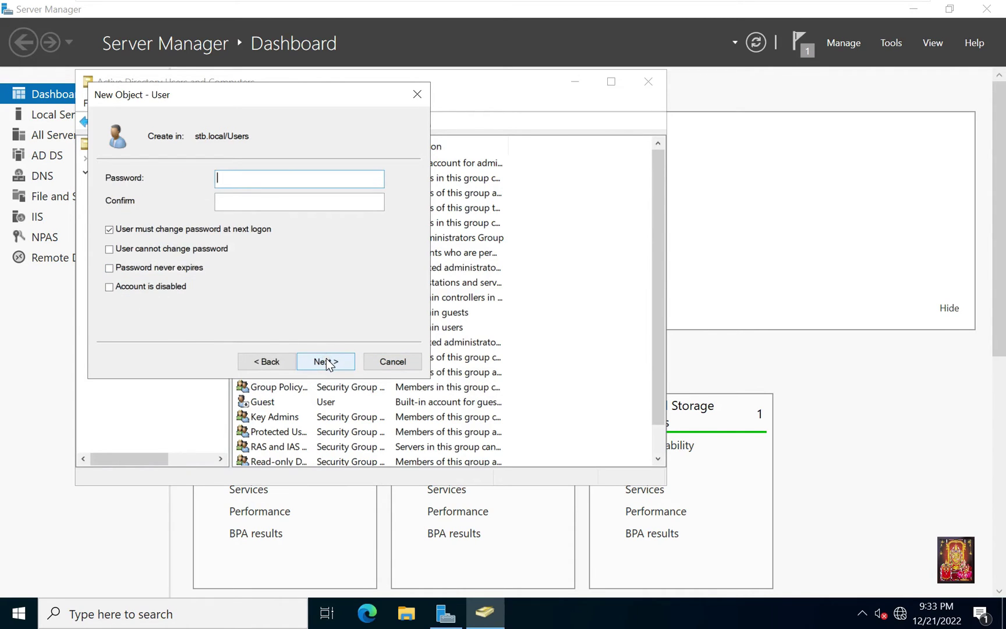
Step: Set bob's password so it cannot be changed and never expires, then finish creating the user
{"action": "type", "text": "Passw0r"}
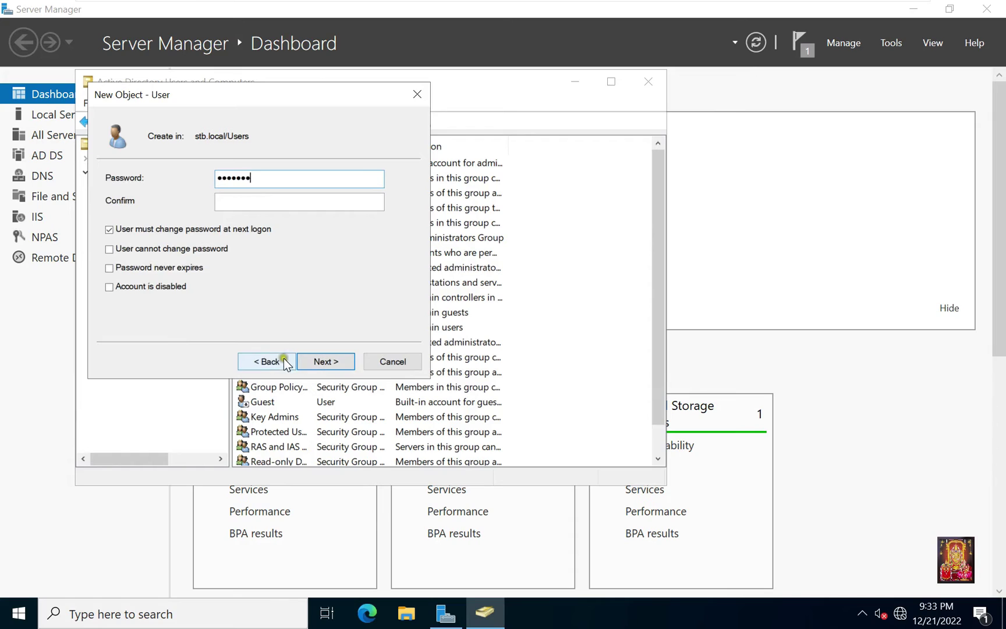
{"action": "left_click", "coordinate": [234, 208]}
{"action": "type", "text": "Passw0"}
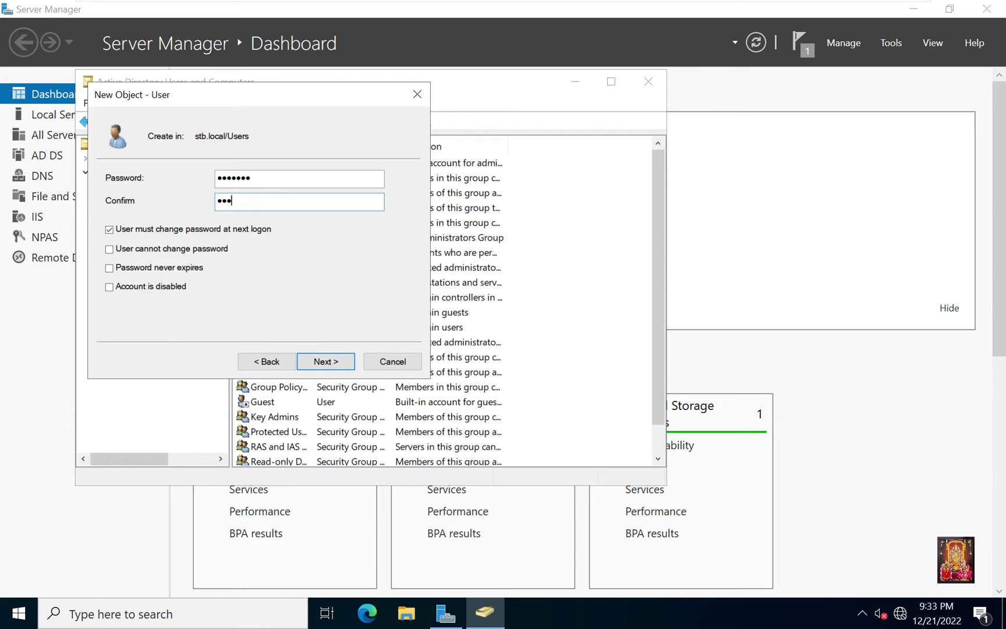
{"action": "type", "text": "r"}
{"action": "left_click", "coordinate": [138, 229]}
{"action": "left_click", "coordinate": [126, 251]}
{"action": "left_click", "coordinate": [124, 266]}
{"action": "left_click", "coordinate": [323, 361]}
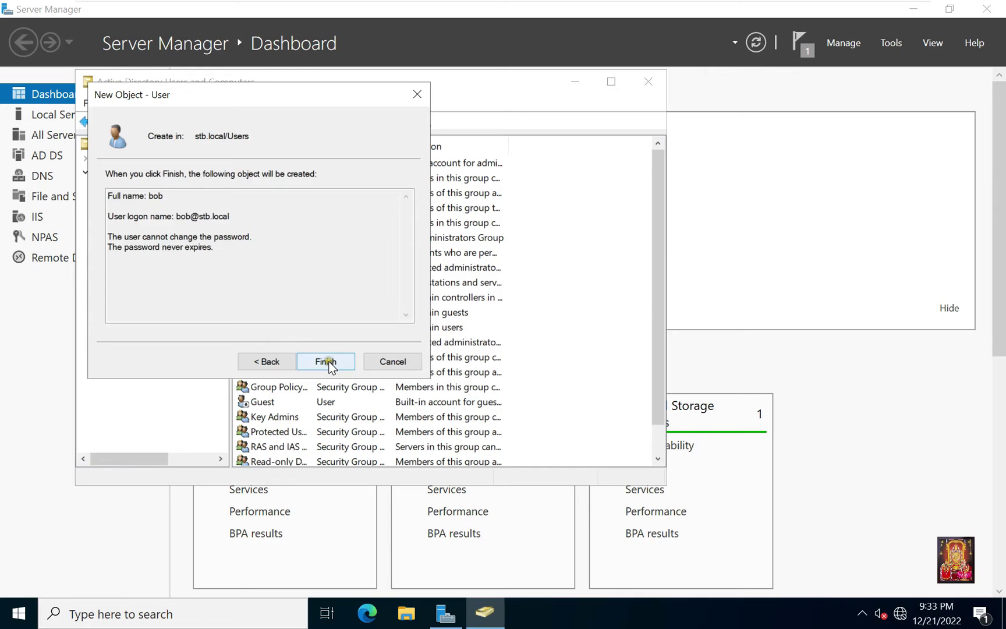
{"action": "left_click", "coordinate": [326, 361]}
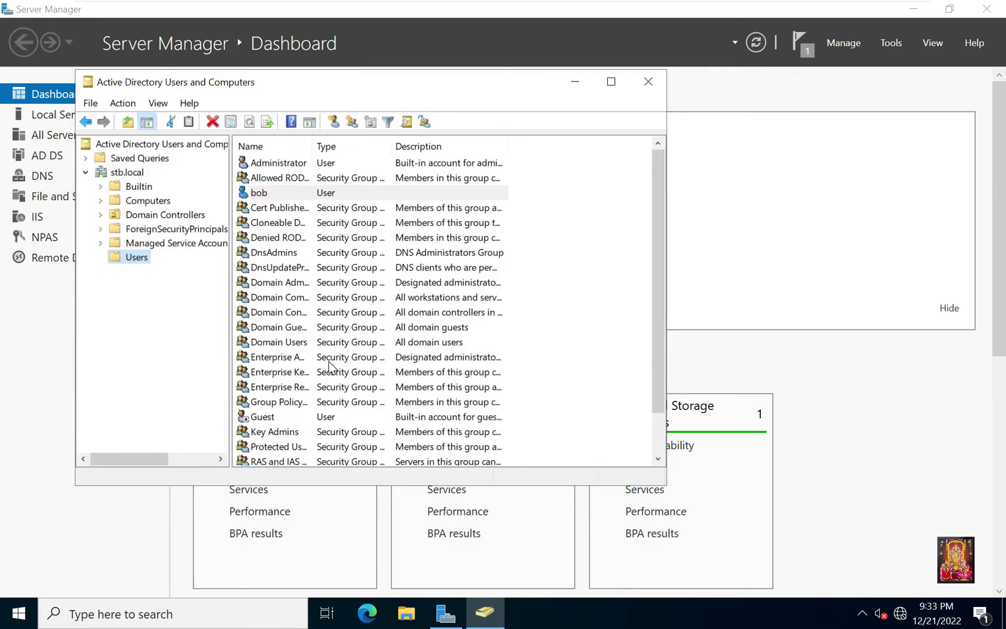
Step: Add bob to the Remote Desktop Users group and dismiss the success message
{"action": "left_click", "coordinate": [260, 195]}
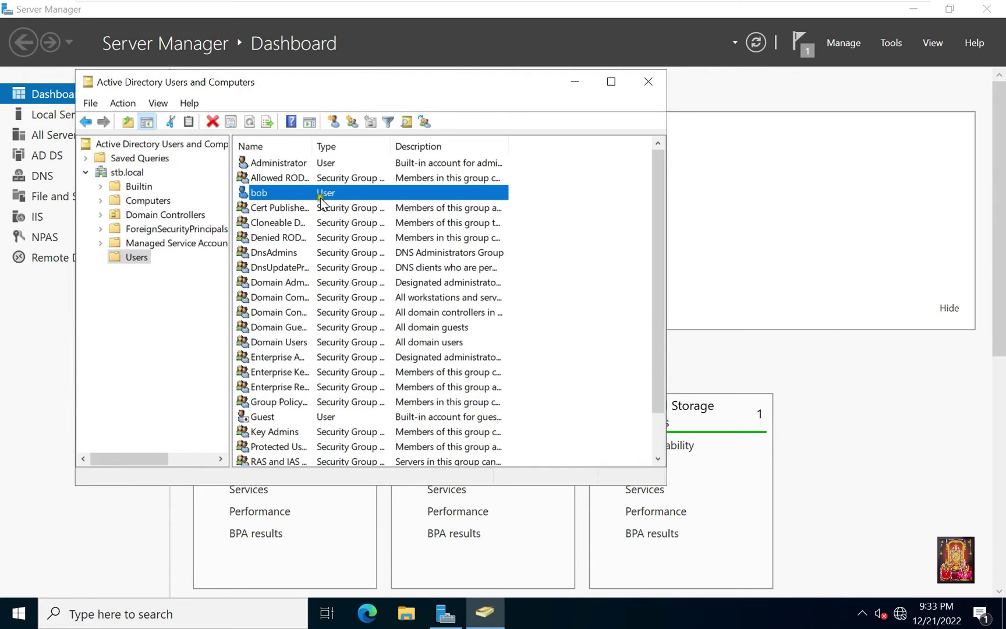
{"action": "right_click", "coordinate": [270, 193]}
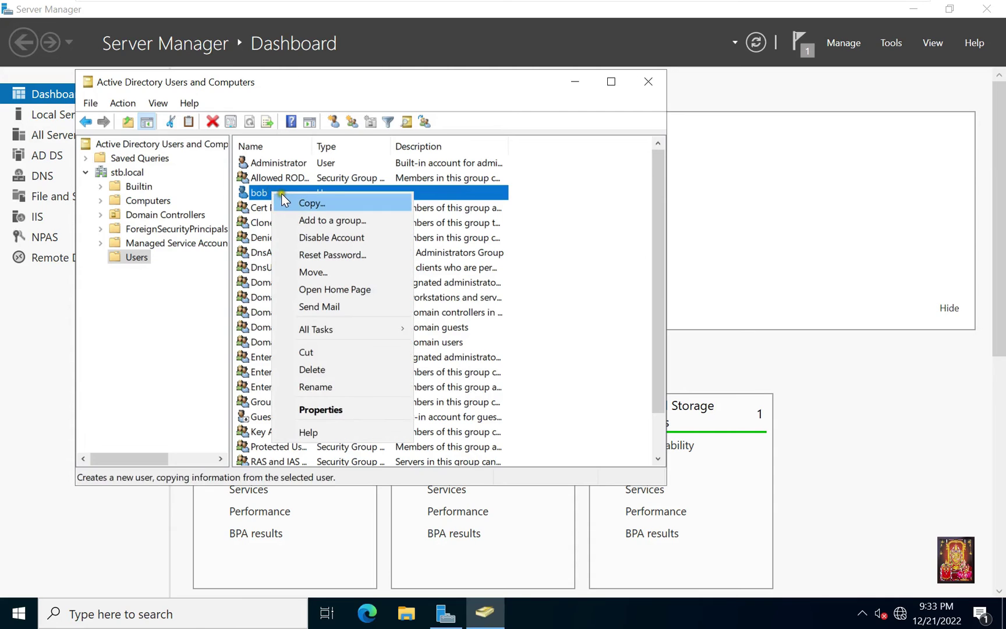
{"action": "left_click", "coordinate": [353, 220]}
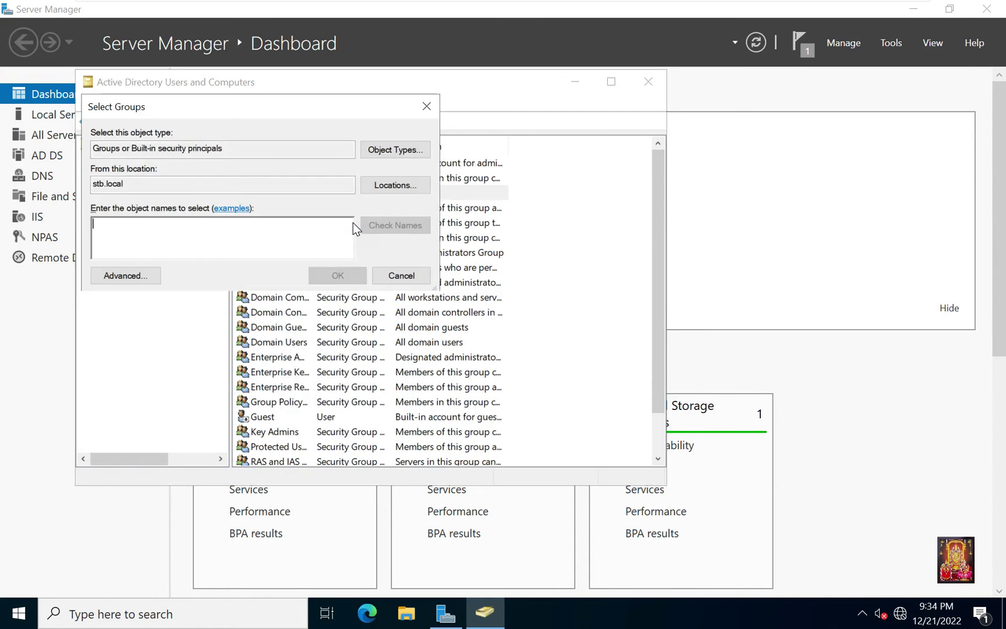
{"action": "left_click", "coordinate": [141, 275]}
{"action": "left_click", "coordinate": [440, 277]}
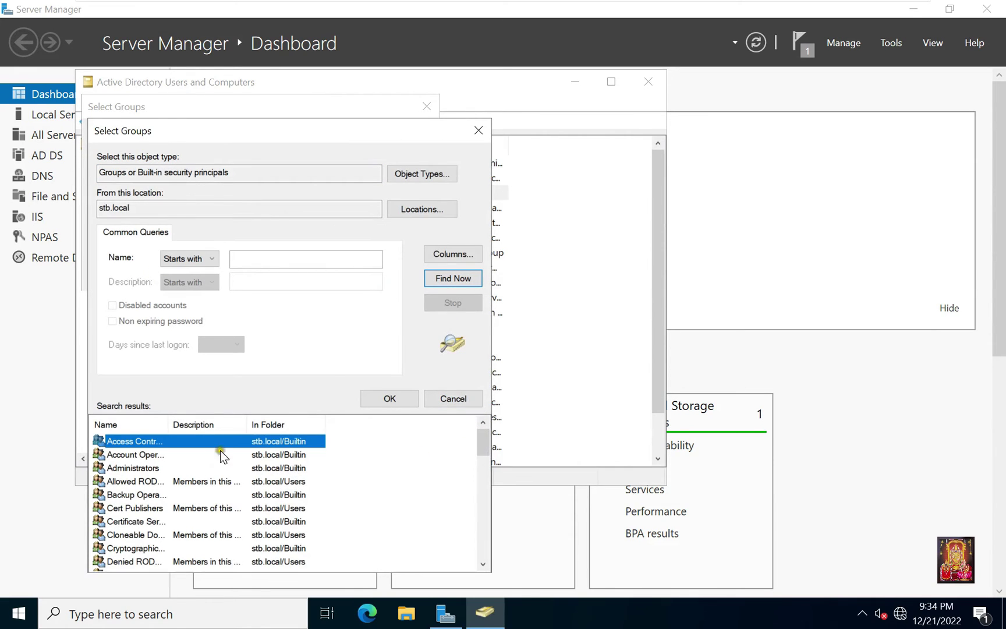
{"action": "left_click_drag", "start_coordinate": [170, 421], "coordinate": [242, 421]}
{"action": "left_click", "coordinate": [149, 456]}
{"action": "type", "text": "re"}
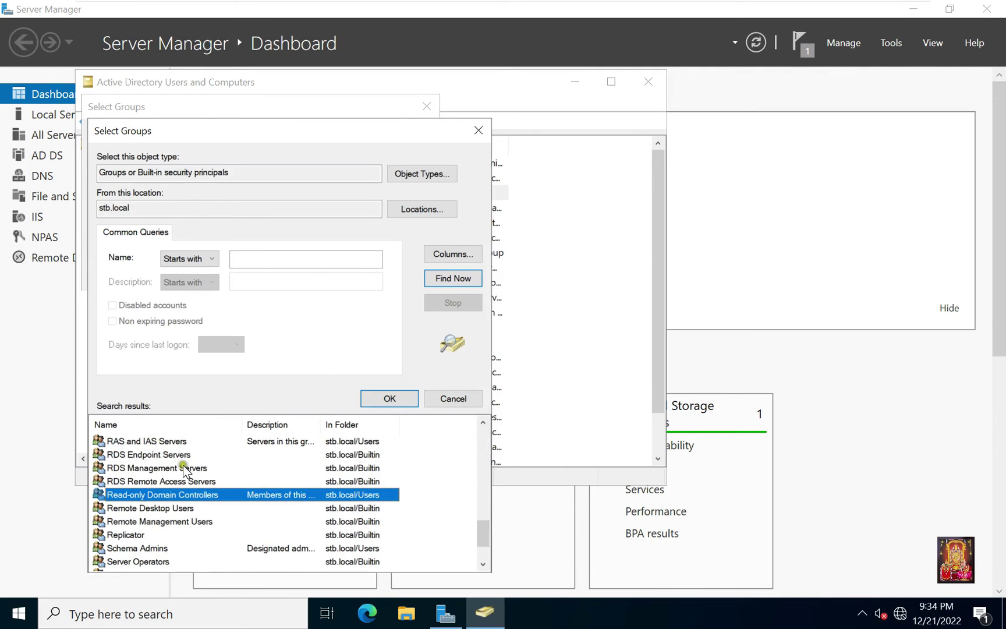
{"action": "left_click", "coordinate": [139, 510]}
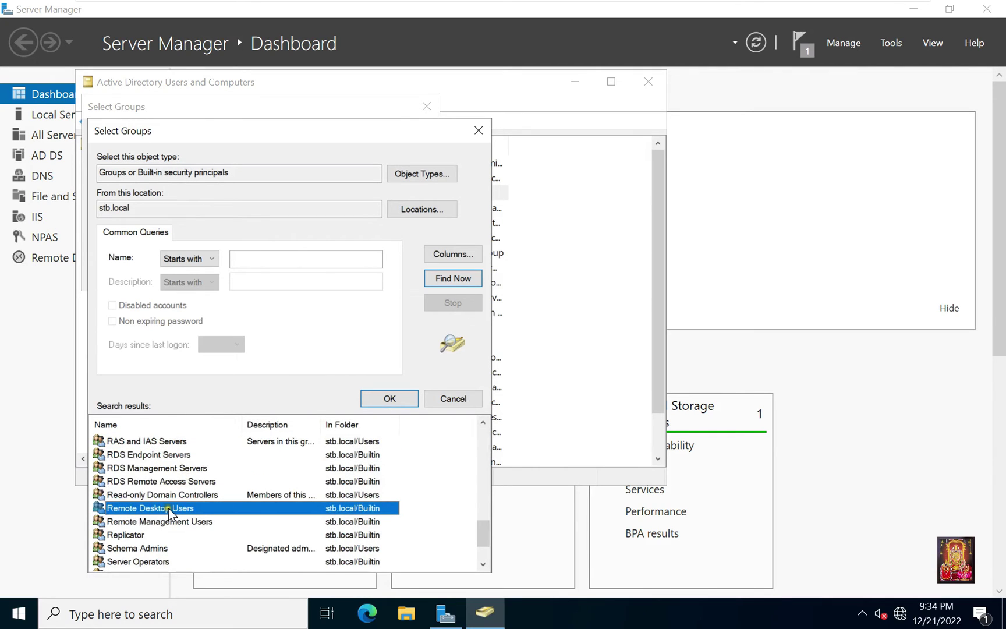
{"action": "left_click", "coordinate": [384, 398]}
{"action": "left_click", "coordinate": [332, 274]}
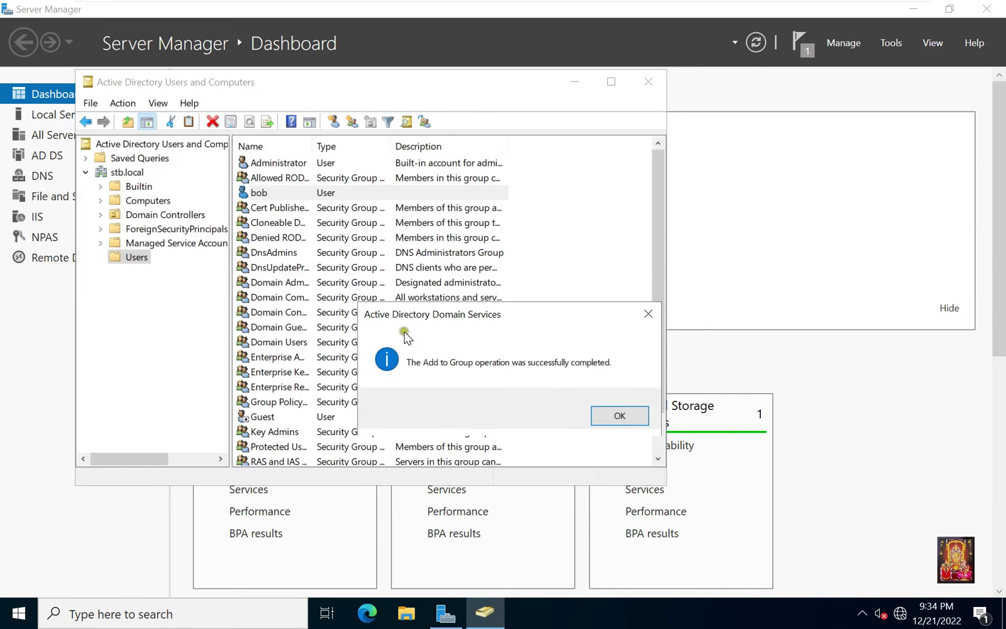
{"action": "left_click", "coordinate": [603, 416]}
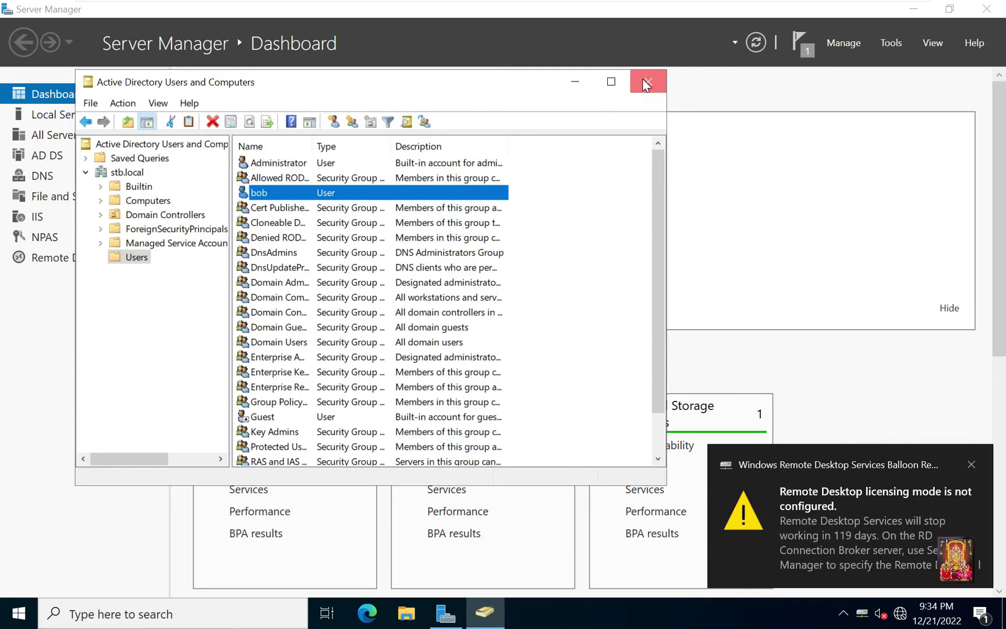
Step: Close Active Directory Users and Computers, switch to the Windows 11 VM, and enter mstsc in Run
{"action": "left_click", "coordinate": [646, 85]}
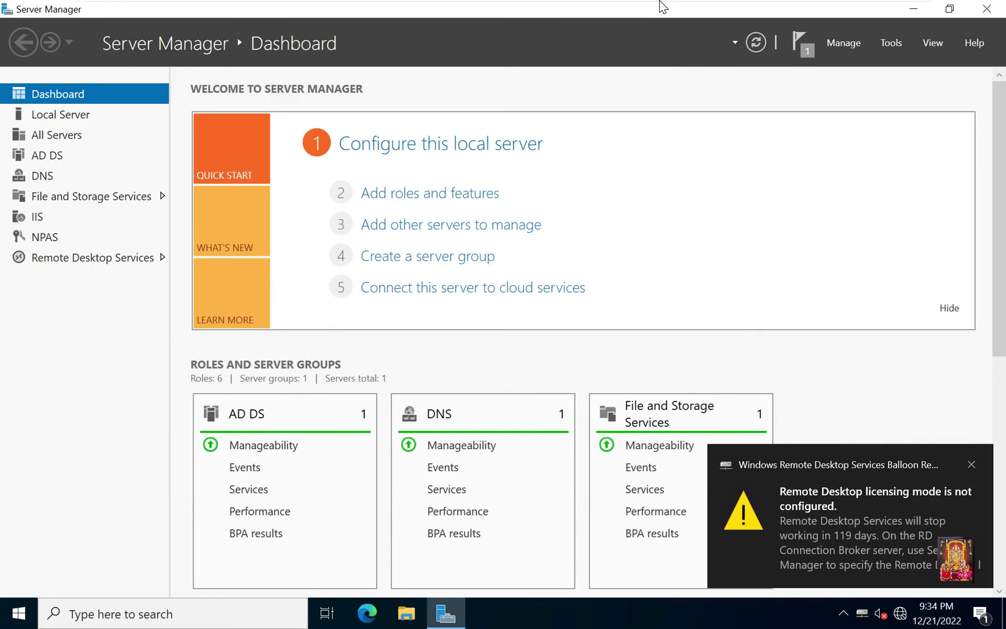
{"action": "mouse_move", "coordinate": [658, 2]}
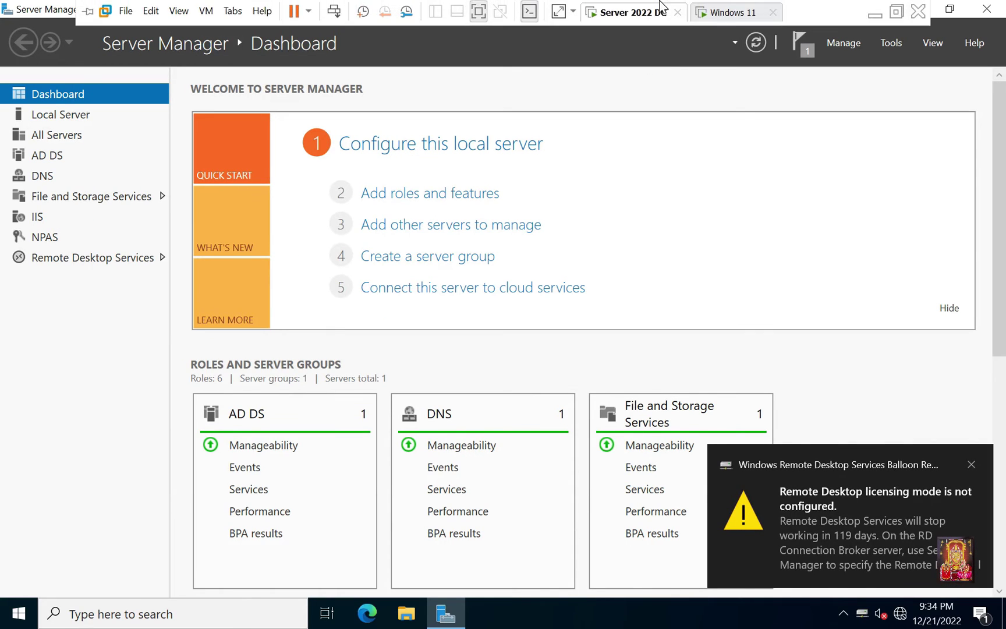
{"action": "left_click", "coordinate": [713, 12]}
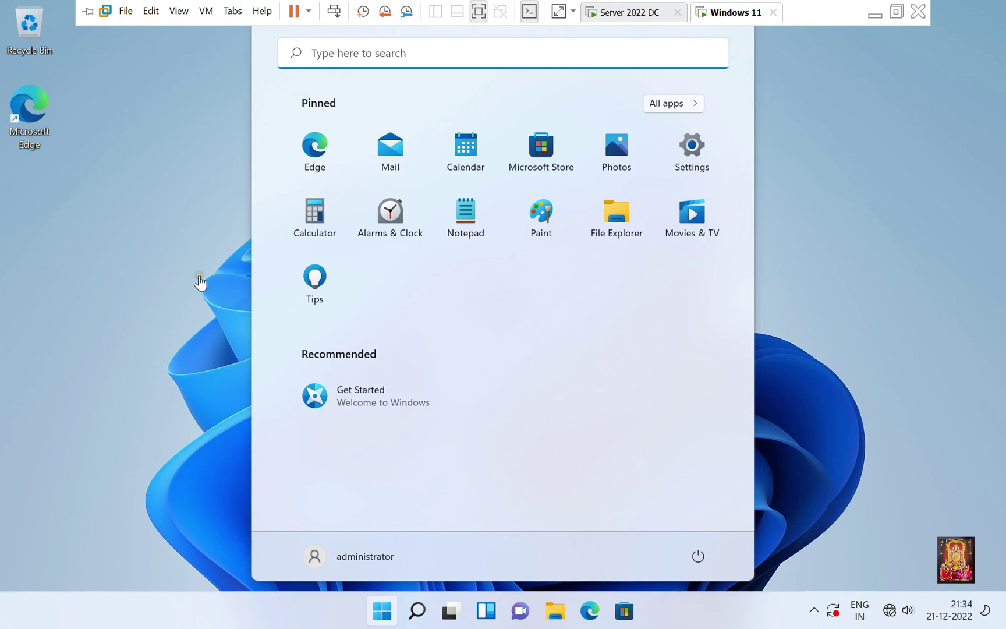
{"action": "left_click", "coordinate": [217, 306]}
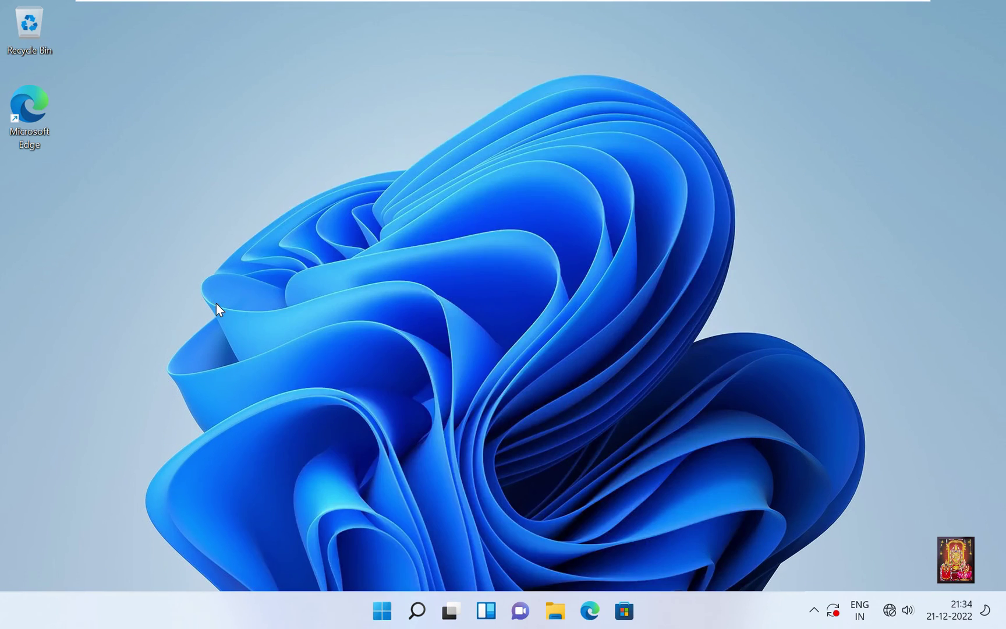
{"action": "right_click", "coordinate": [381, 612]}
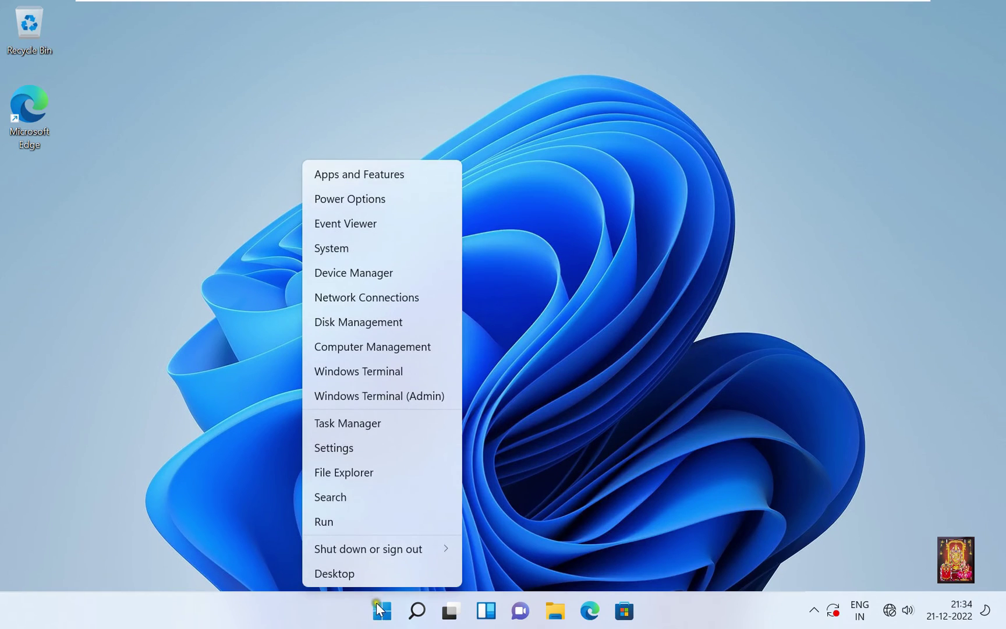
{"action": "left_click", "coordinate": [326, 521]}
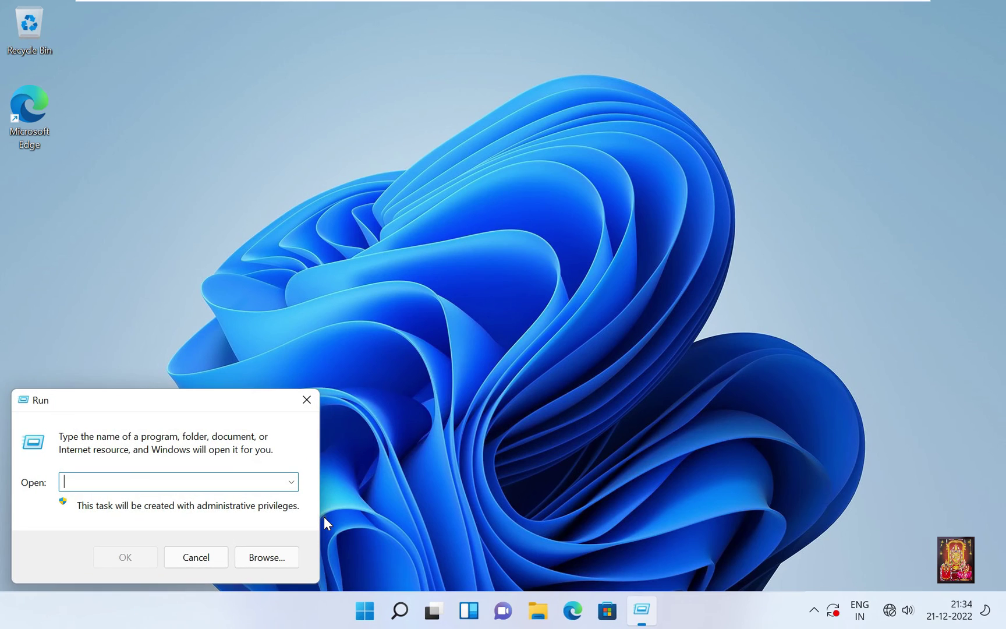
{"action": "type", "text": "mstsc"}
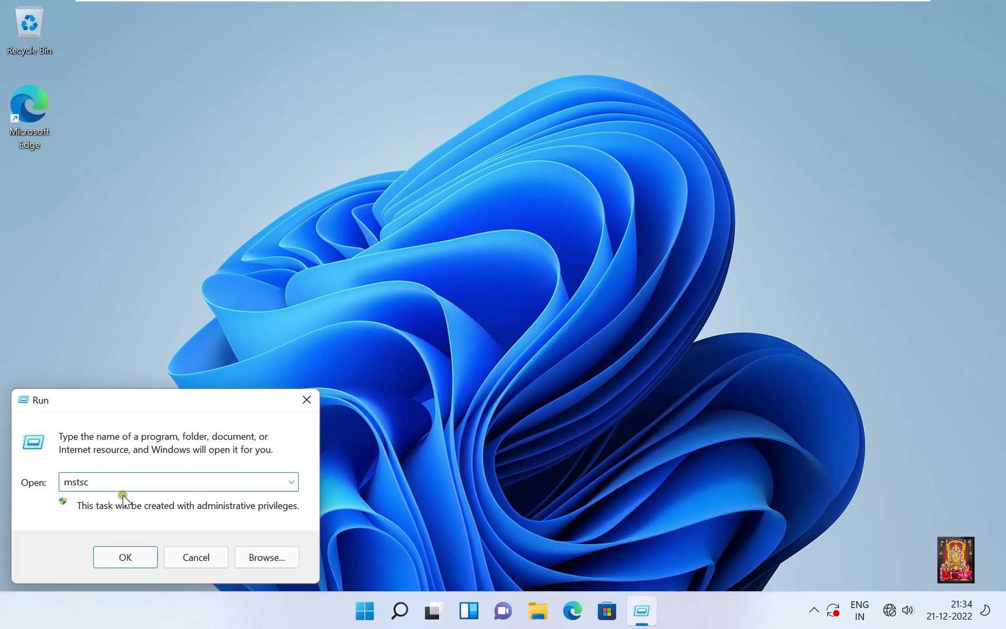
Step: Launch Remote Desktop Connection and connect to 172.16.0.1
{"action": "left_click", "coordinate": [115, 555]}
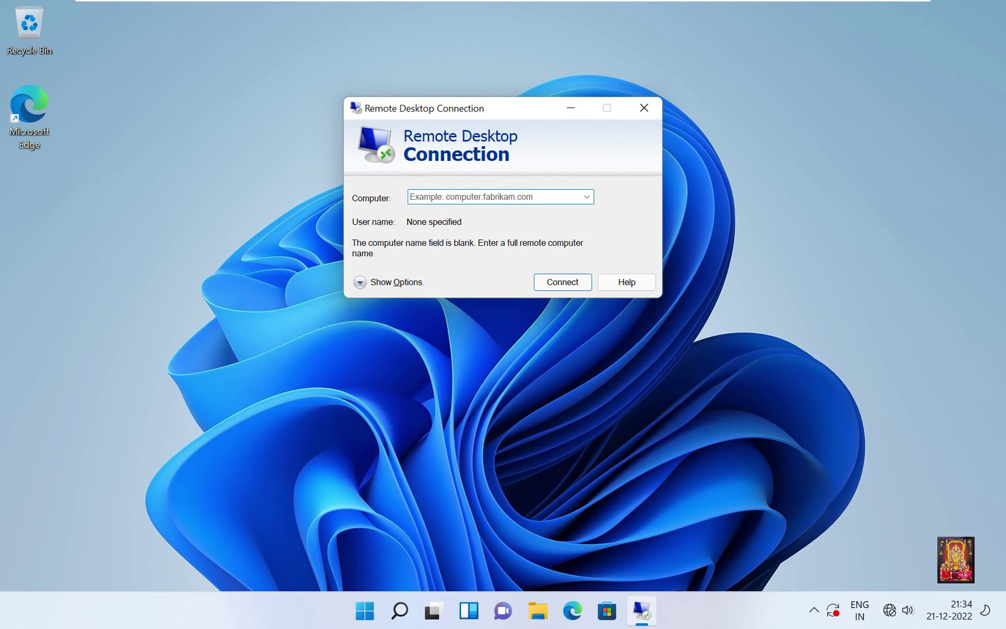
{"action": "type", "text": "172"}
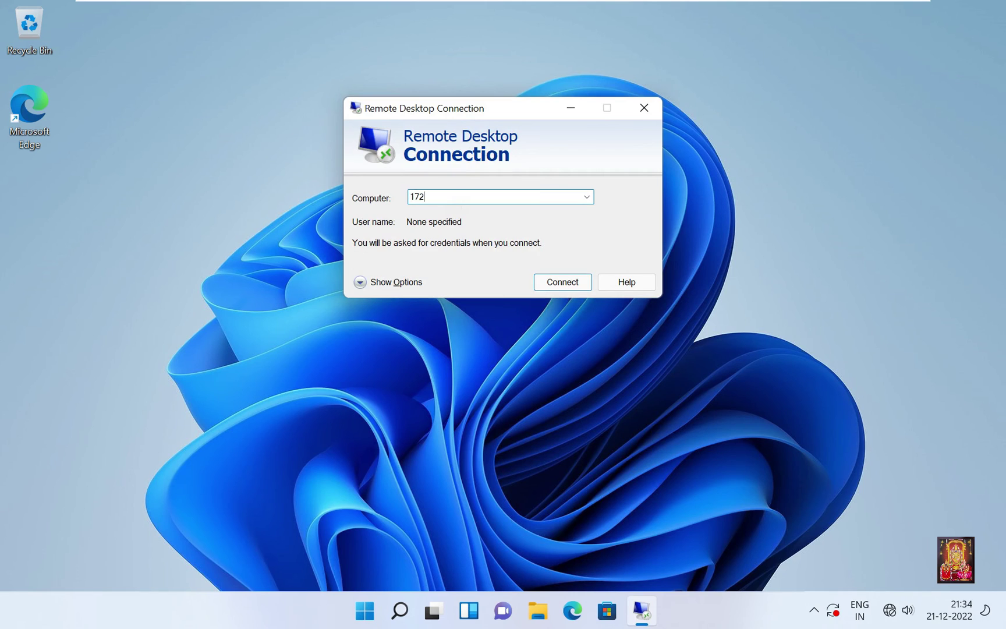
{"action": "type", "text": ".168"}
{"action": "key", "text": "BackSpace"}
{"action": "key", "text": "BackSpace"}
{"action": "type", "text": ".0.1"}
{"action": "left_click", "coordinate": [555, 280]}
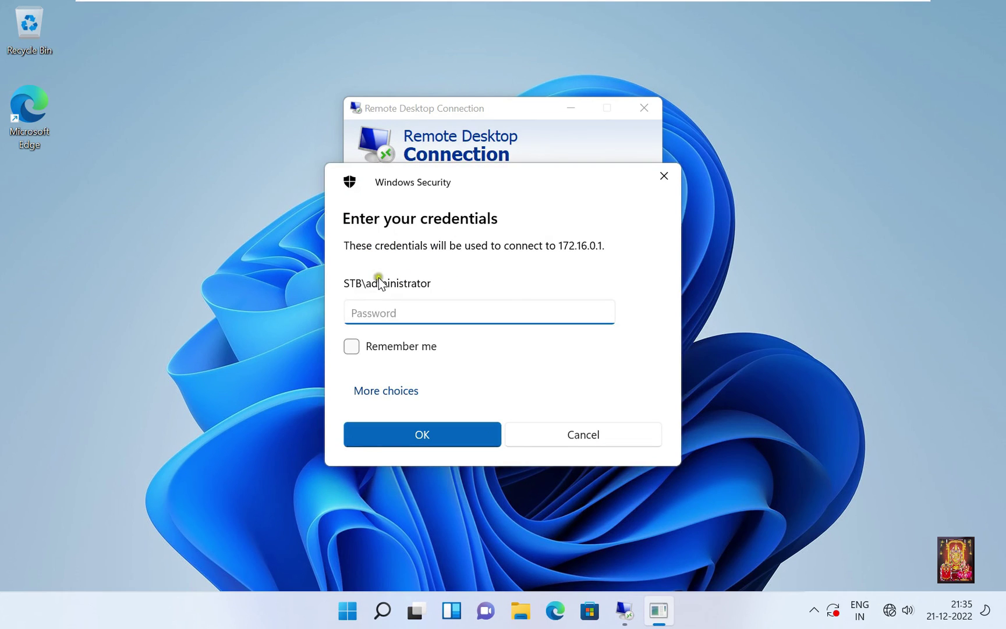
Step: Sign in with a different account as bob with his password and accept the certificate
{"action": "left_click", "coordinate": [381, 391]}
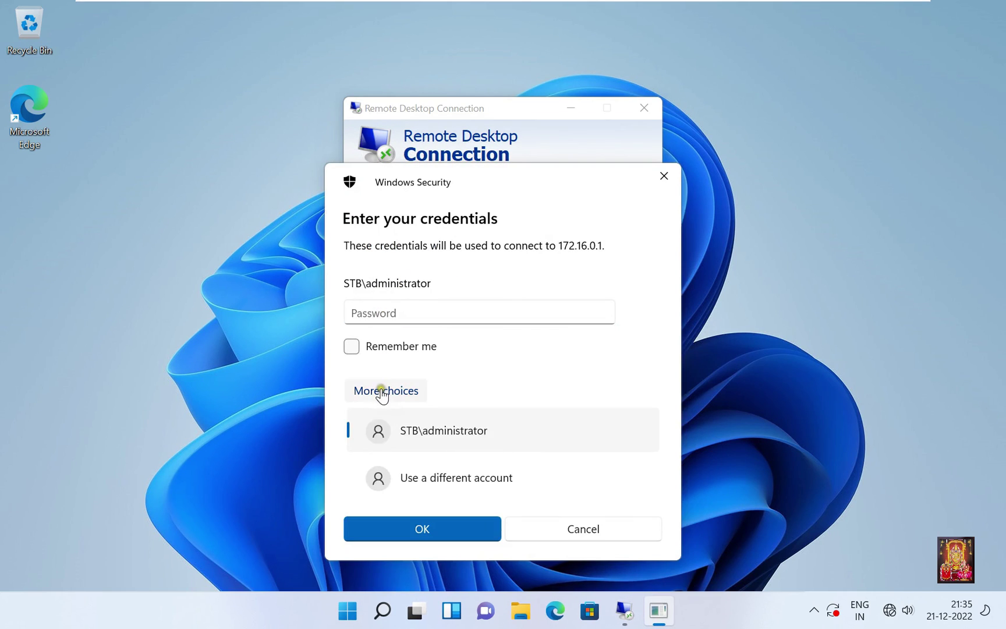
{"action": "left_click", "coordinate": [425, 479]}
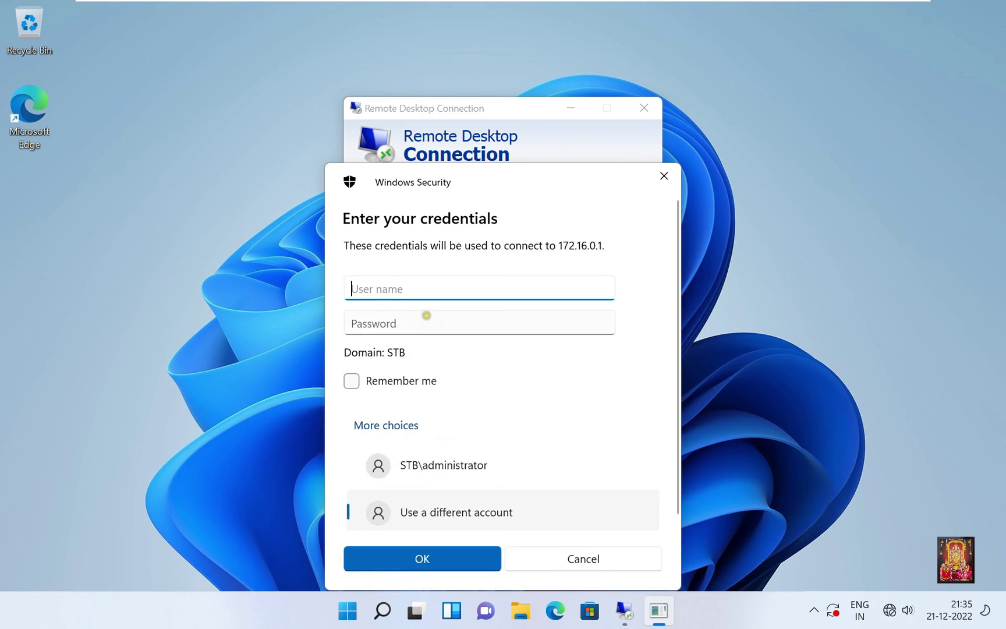
{"action": "type", "text": "bob"}
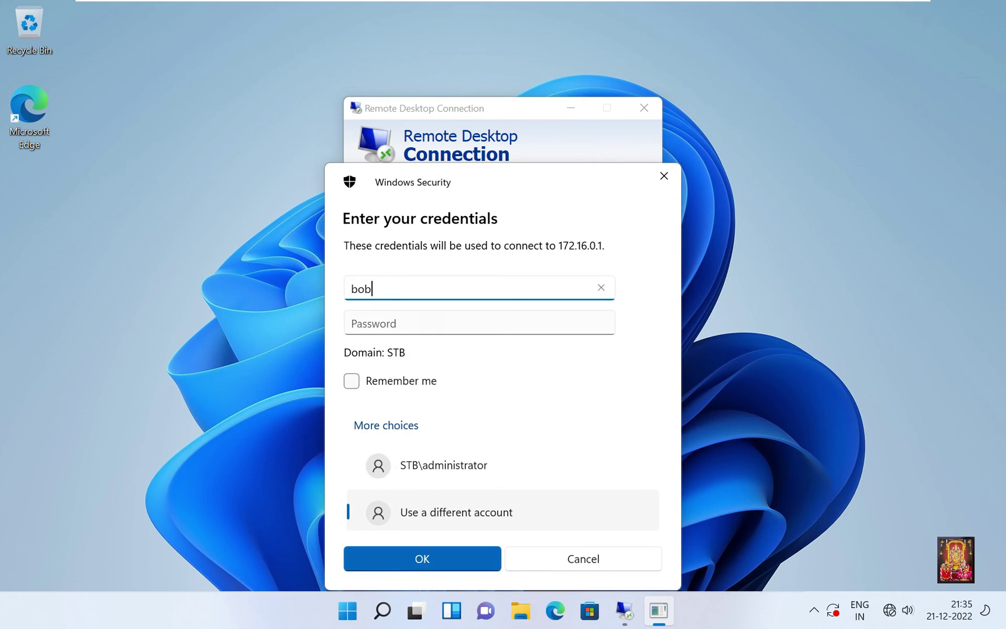
{"action": "key", "text": "Tab"}
{"action": "type", "text": "*******"}
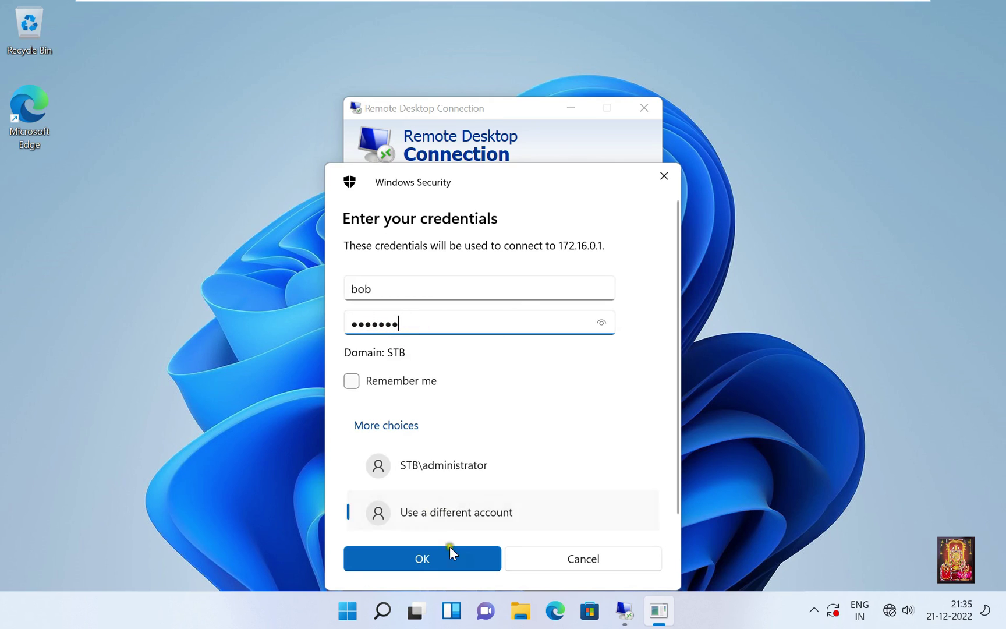
{"action": "left_click", "coordinate": [432, 558]}
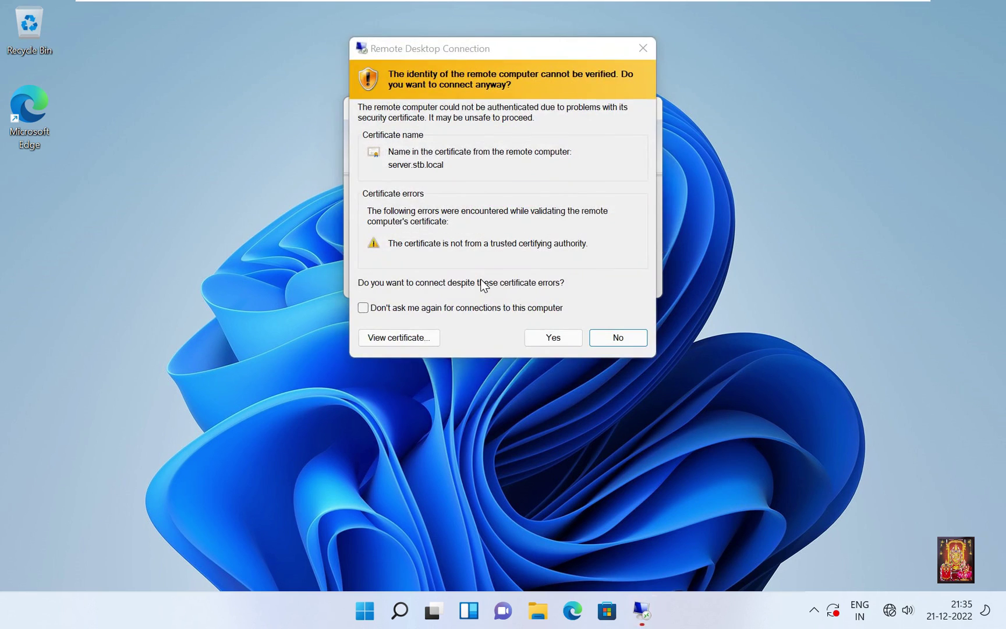
{"action": "left_click", "coordinate": [550, 336]}
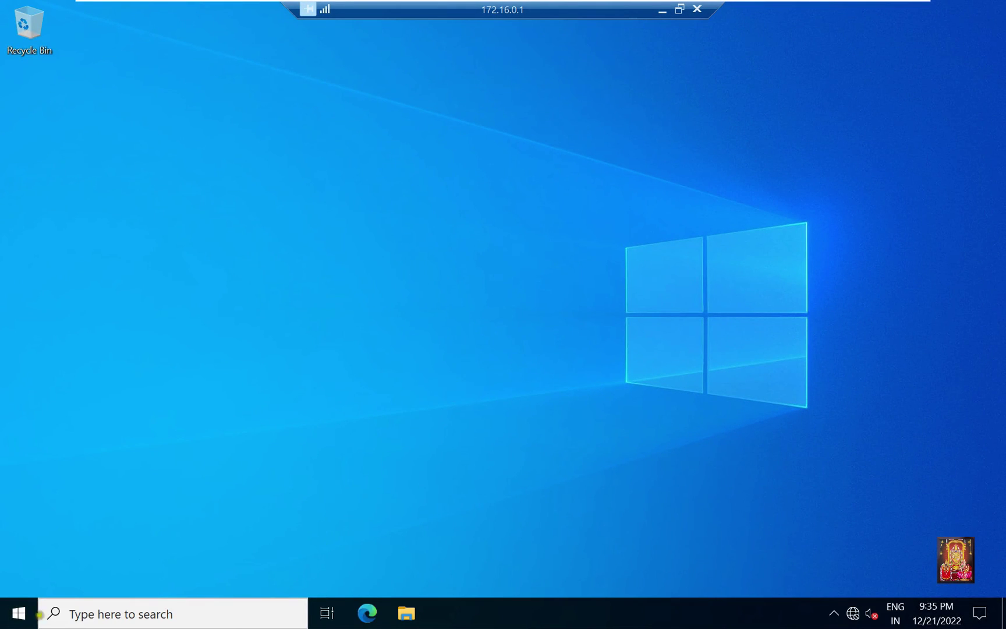
Step: Check the remote Start menu's user icon to confirm the session is signed in as bob
{"action": "left_click", "coordinate": [15, 619]}
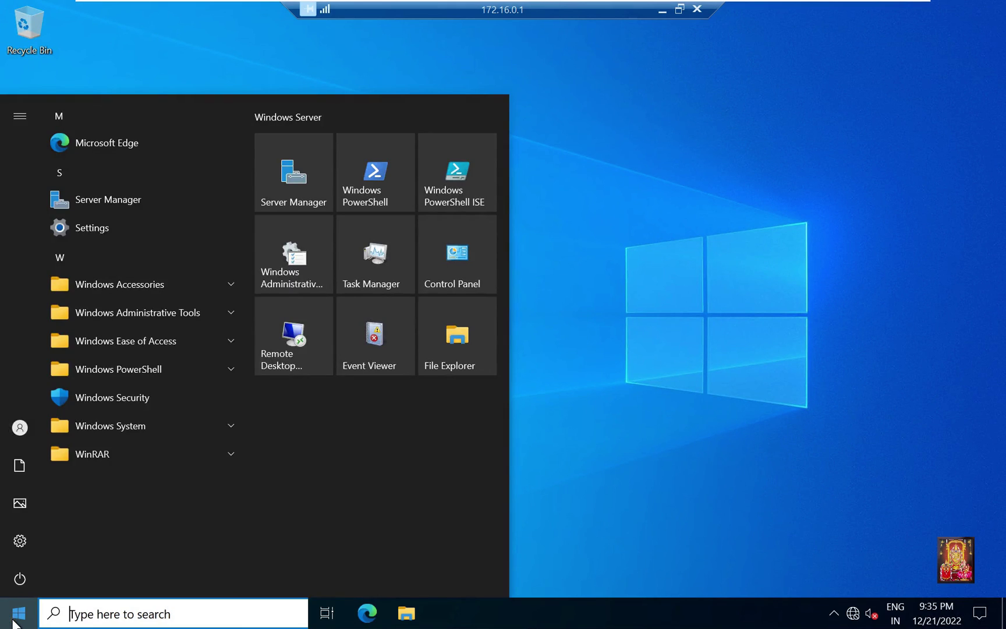
{"action": "left_click", "coordinate": [23, 432]}
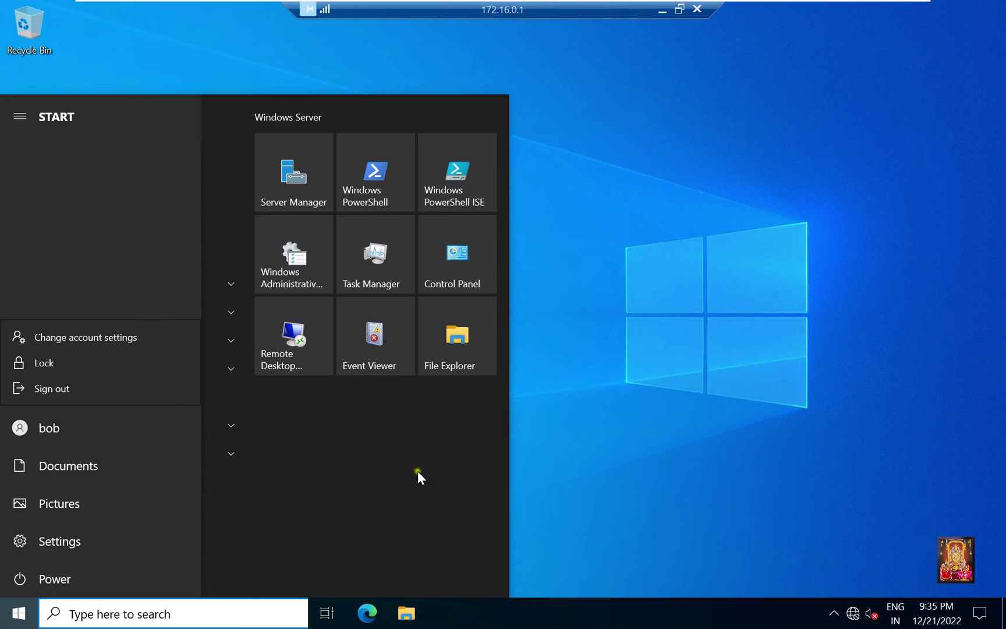
{"action": "left_click", "coordinate": [656, 338]}
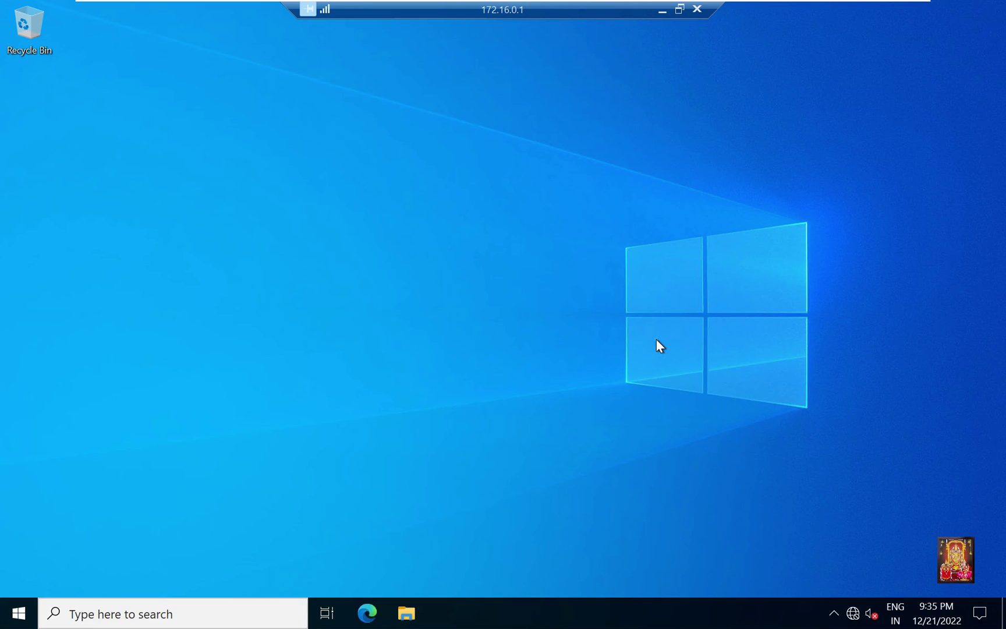